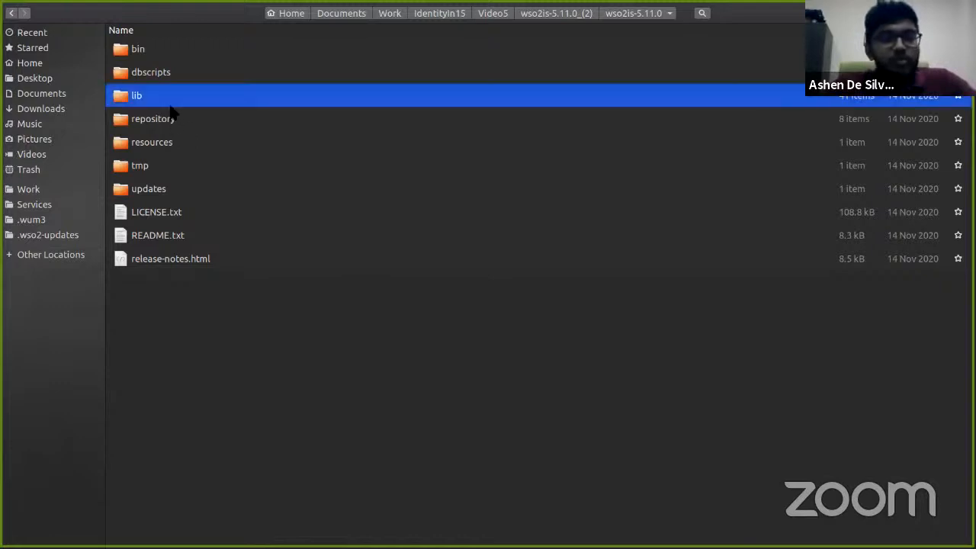
Step: Look through the wso2is-5.11.0 files, such as release-notes.html and tmp, then return to the slide deck
click(401, 264)
click(372, 167)
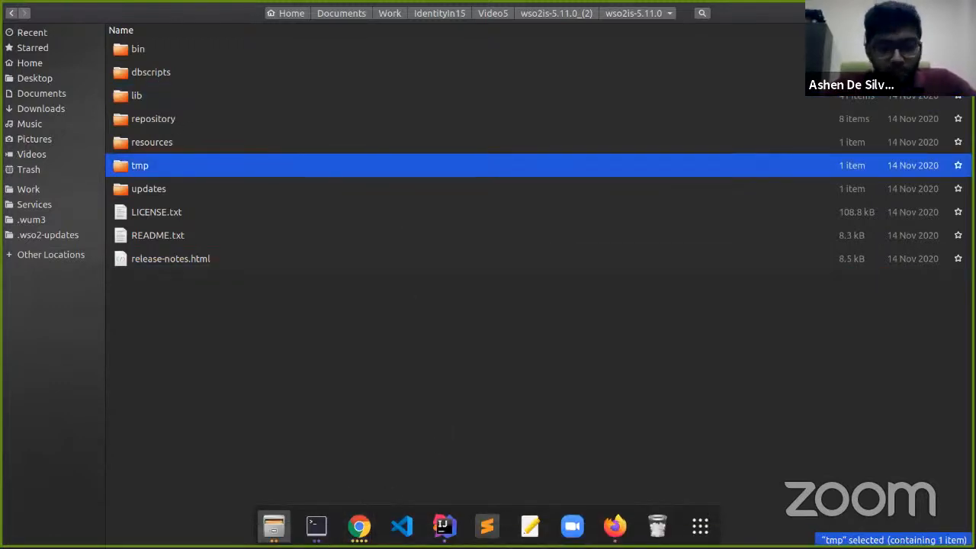
click(359, 528)
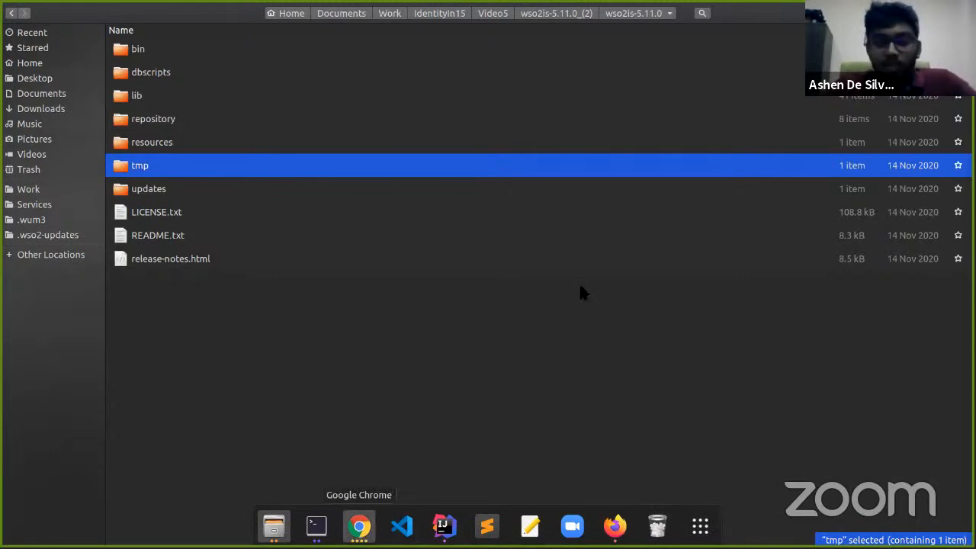
click(617, 526)
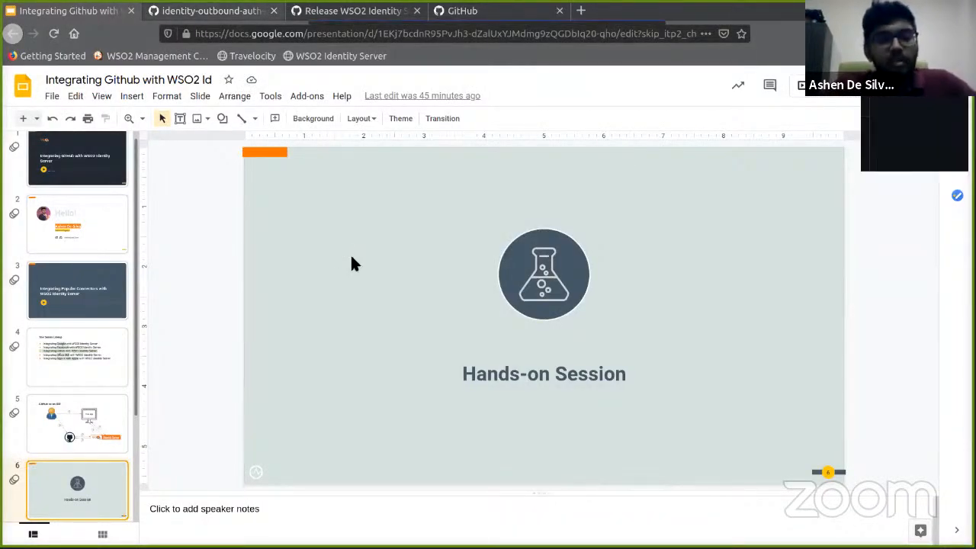
Step: Scroll the Github Authenticator README to the Deploying Github artifacts section
key(ctrl+Tab)
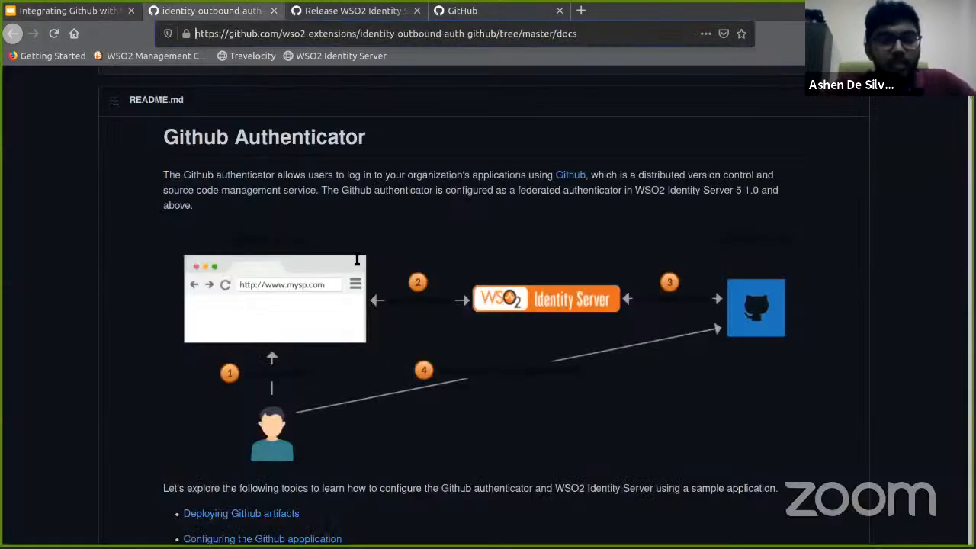
scroll(365, 228, down, 8)
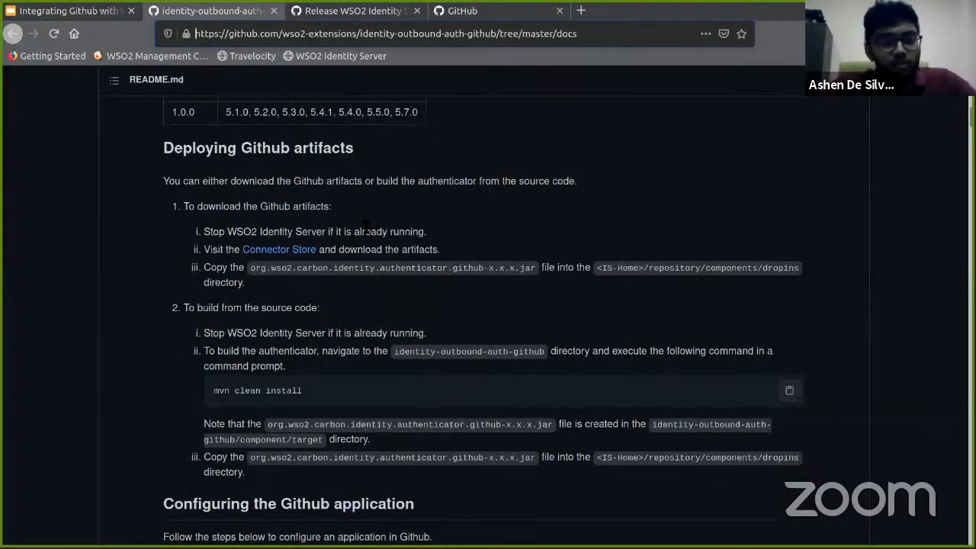
scroll(279, 233, up, 5)
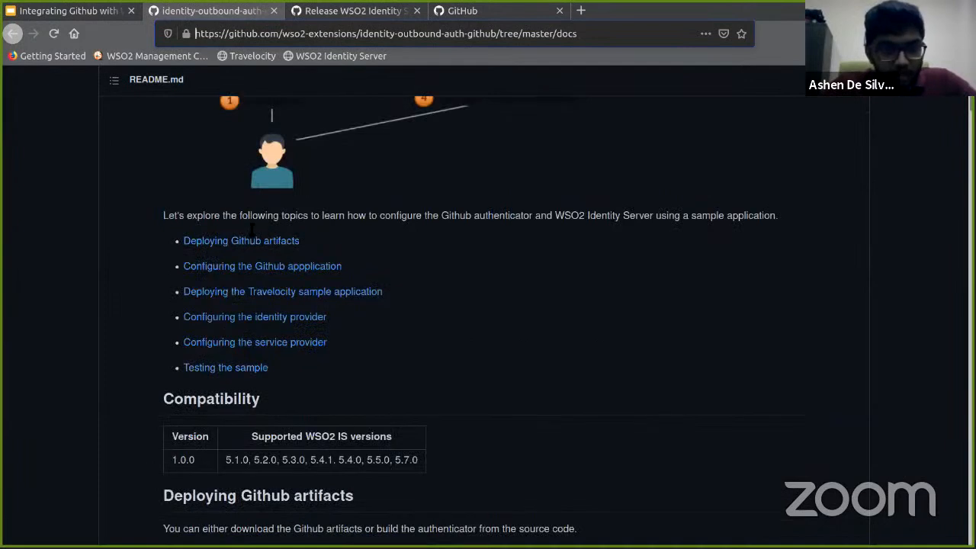
scroll(281, 255, down, 5)
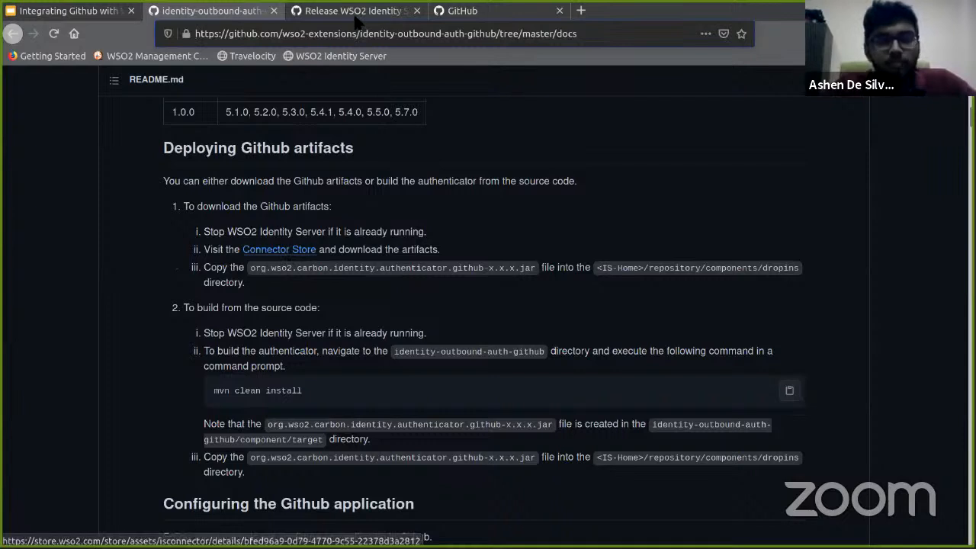
Step: Download the Github connector 1.0.4 jar from the Connector Store, submitting an email address
drag(354, 21, 358, 20)
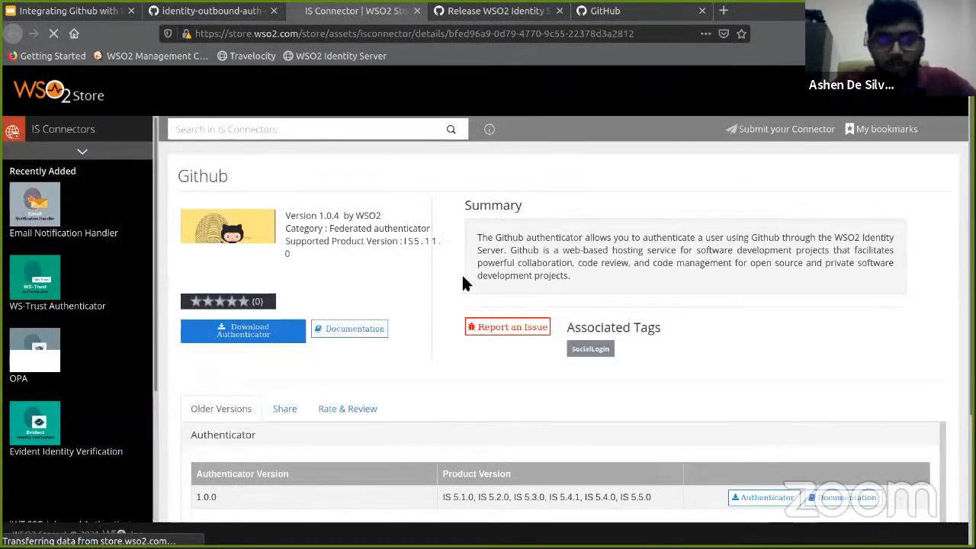
text(ashend)
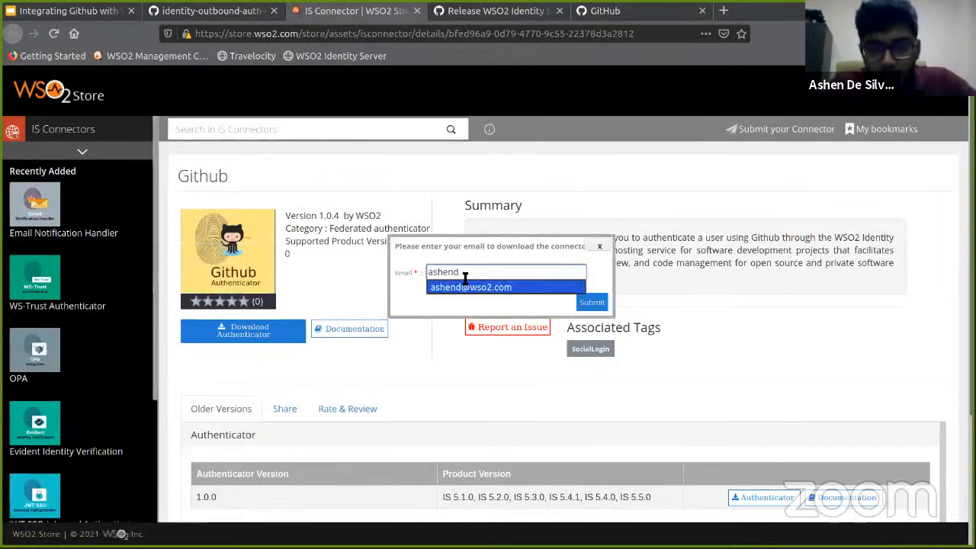
key(Return)
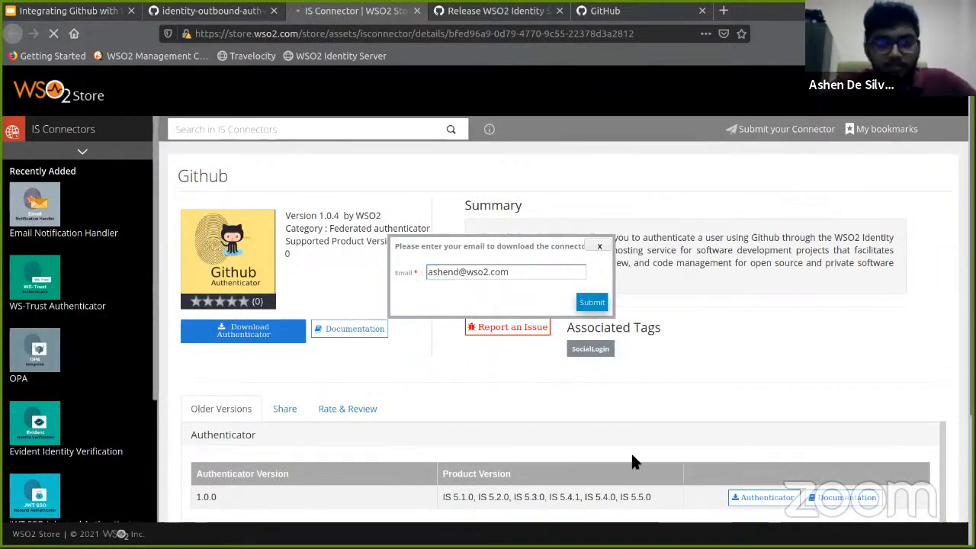
click(633, 340)
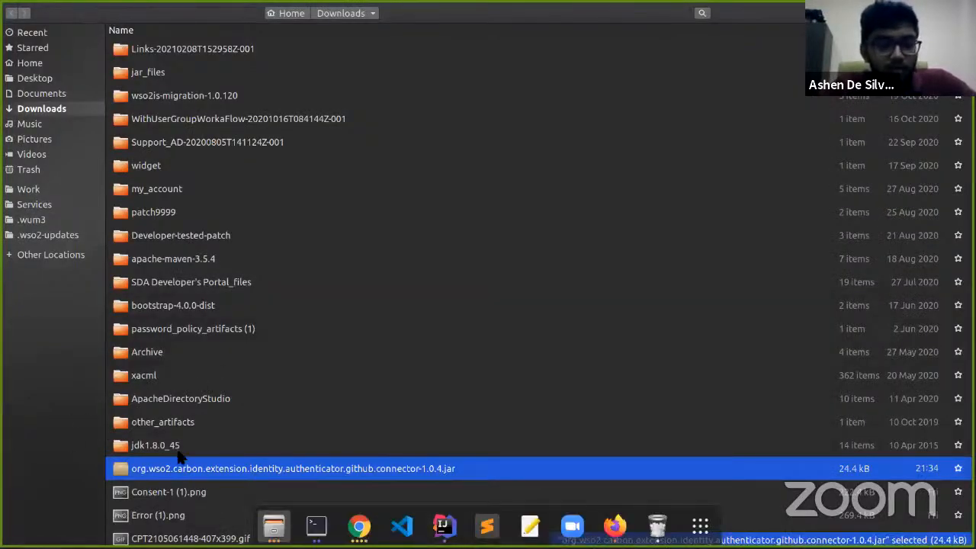
Step: Open the wso2is-5.11.0 repository/components/dropins folder in Files
click(273, 526)
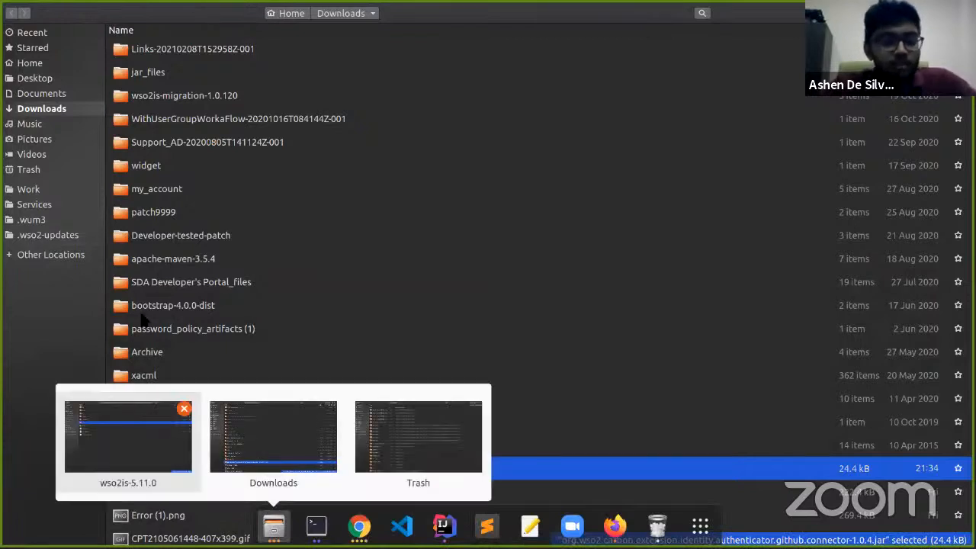
key(Return)
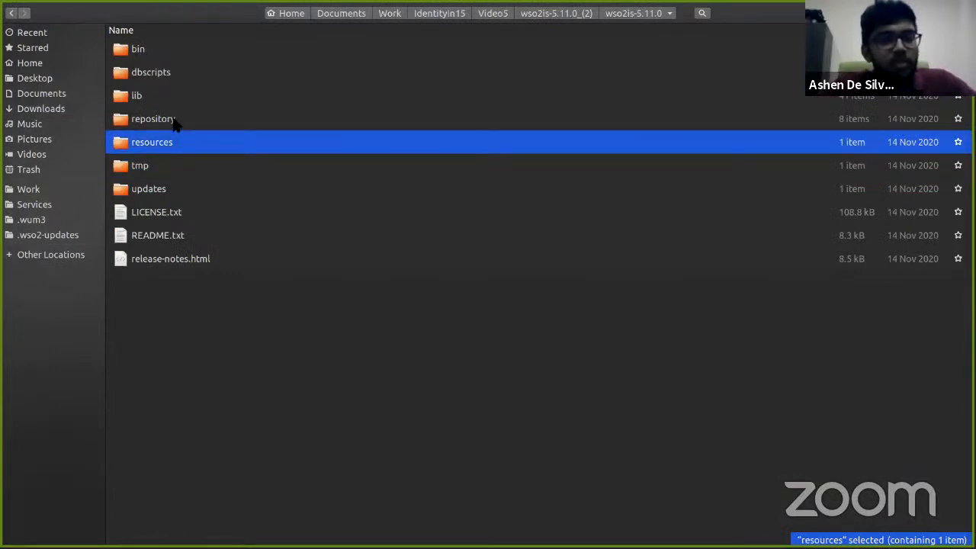
double_click(174, 124)
double_click(186, 64)
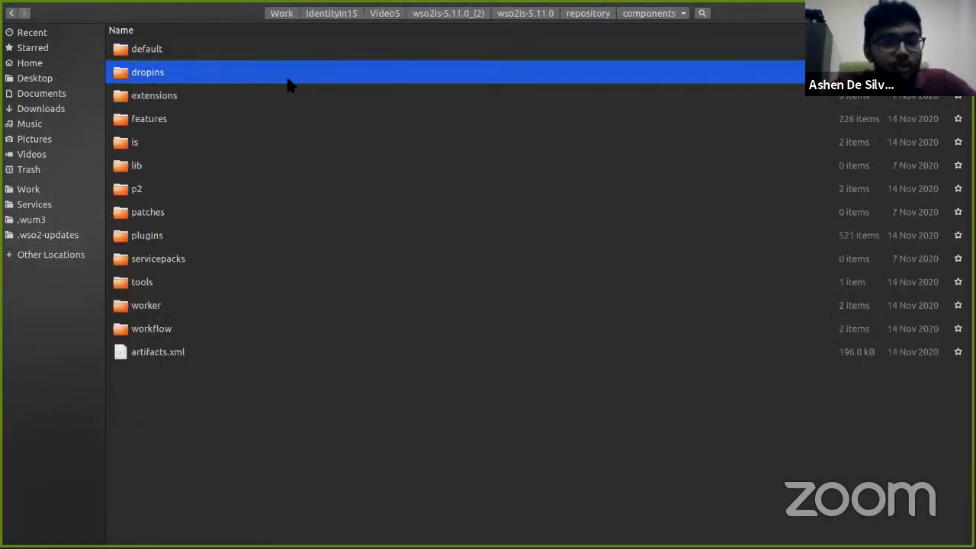
key(Return)
Step: Start the server by running ./wso2server.sh in a terminal opened in the bin folder
click(422, 17)
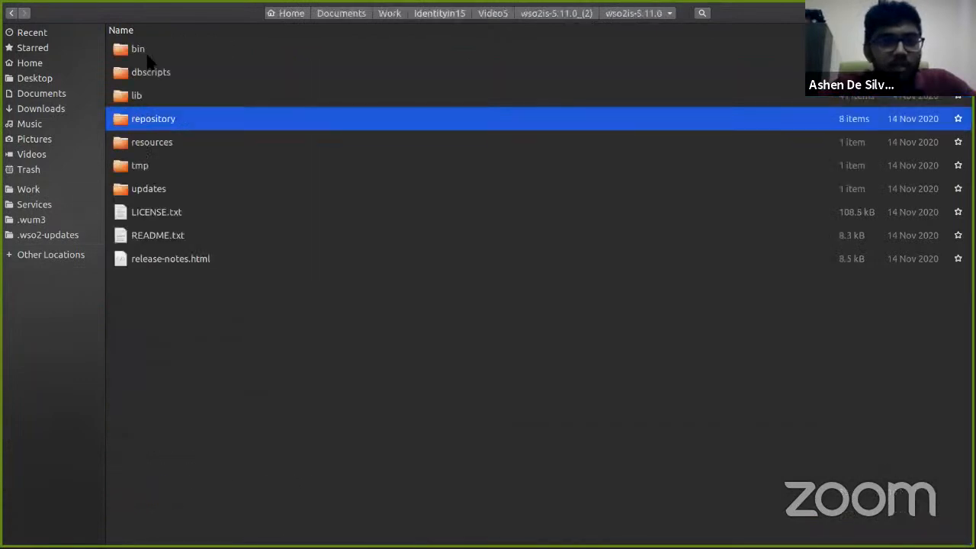
key(Home)
key(Menu)
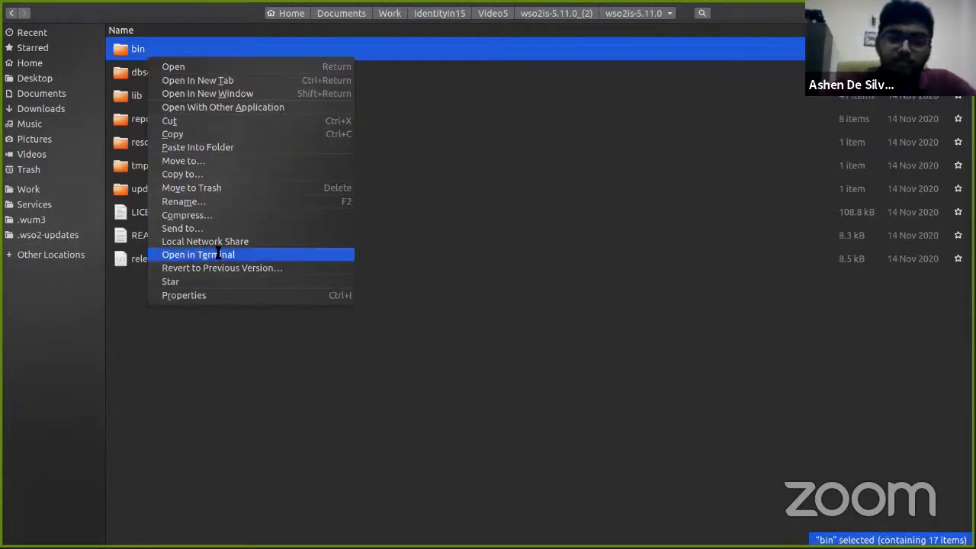
click(217, 254)
text(./wso2server.sh)
key(Return)
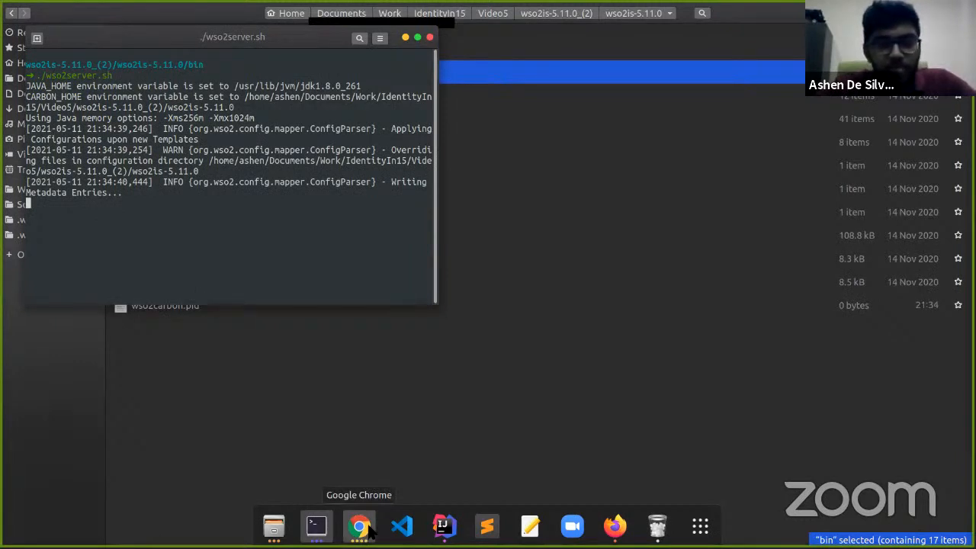
Step: Leave the server startup running and bring Firefox to the front
click(364, 528)
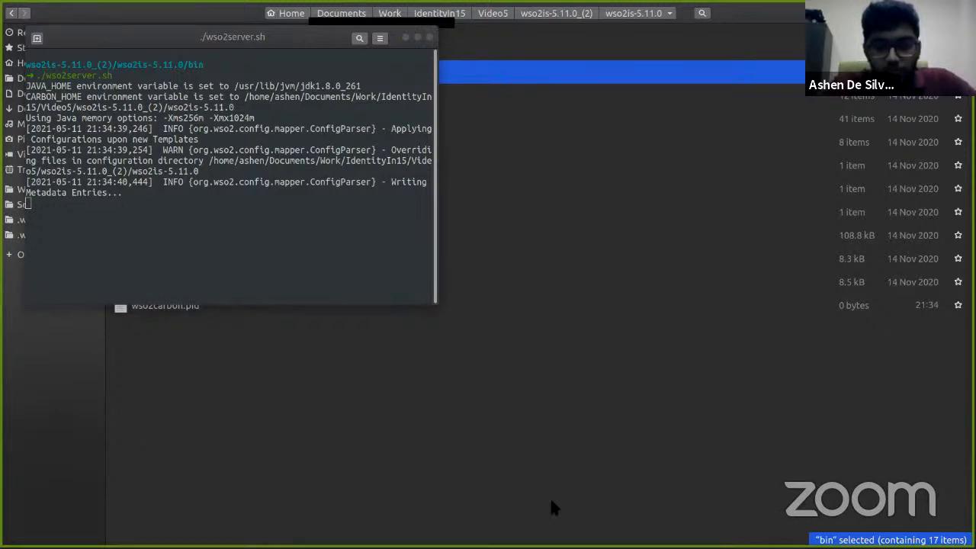
click(609, 528)
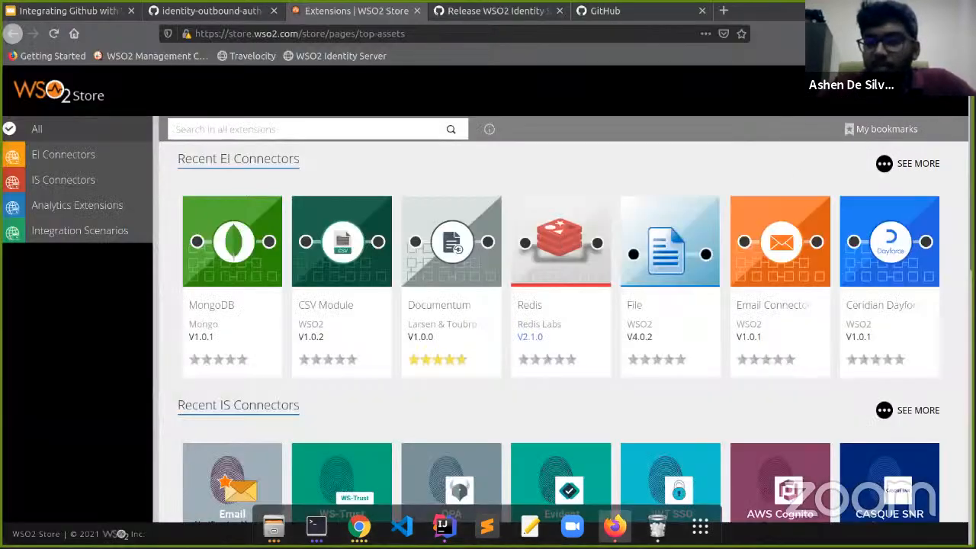
Step: Go to GitHub Settings > Developer settings > OAuth Apps
key(ctrl+5)
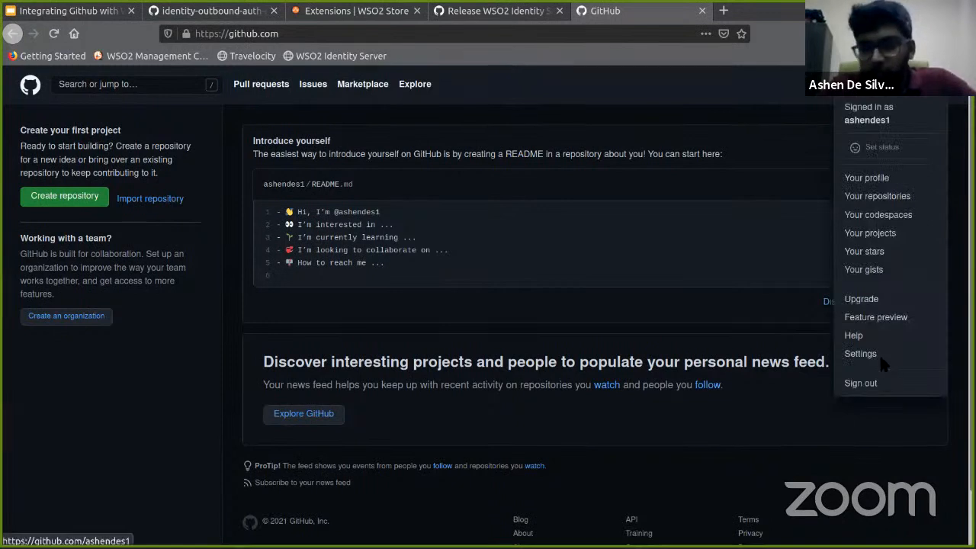
click(879, 351)
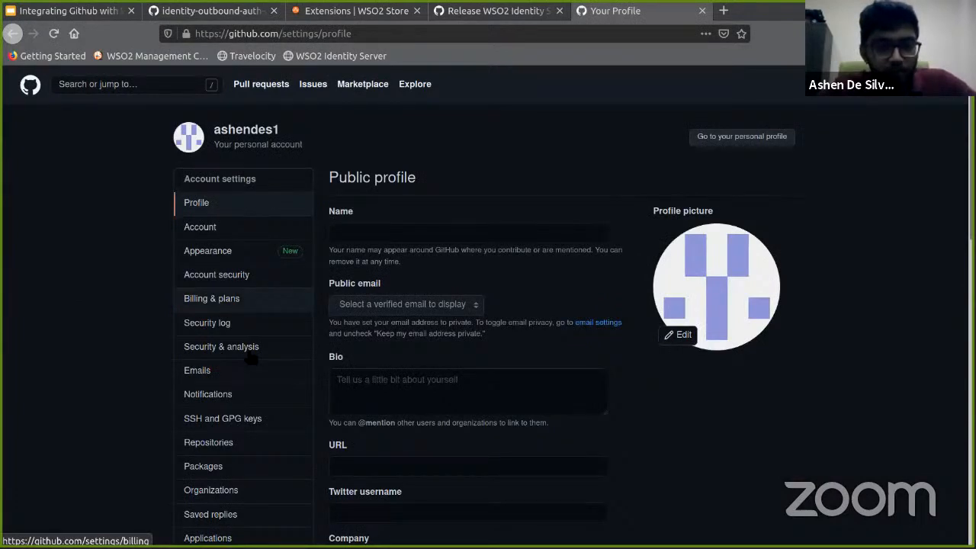
scroll(252, 358, down, 5)
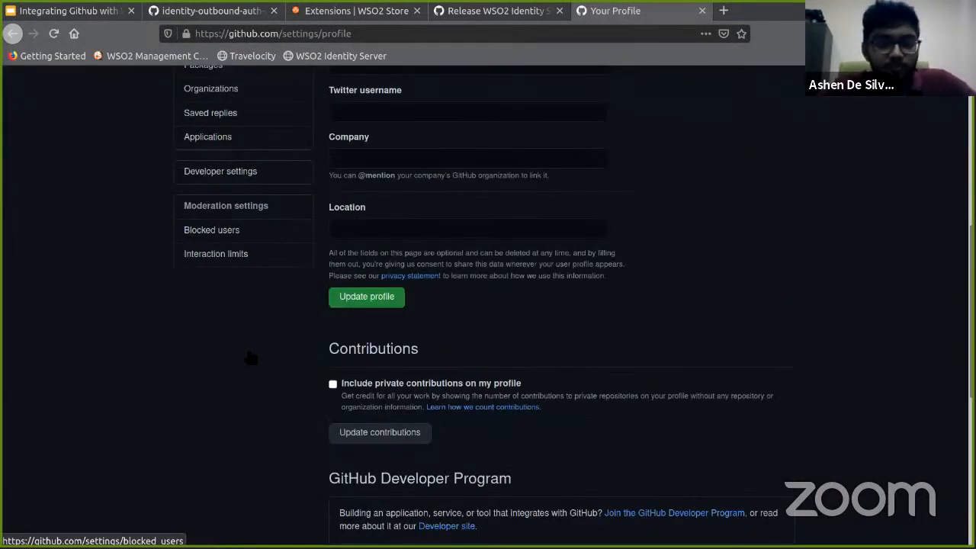
scroll(252, 359, up, 2)
click(212, 199)
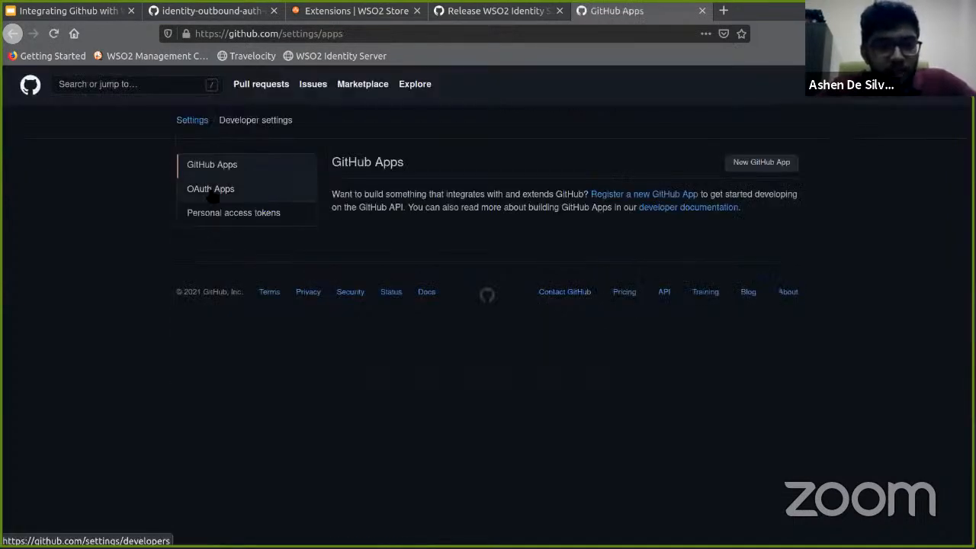
click(213, 196)
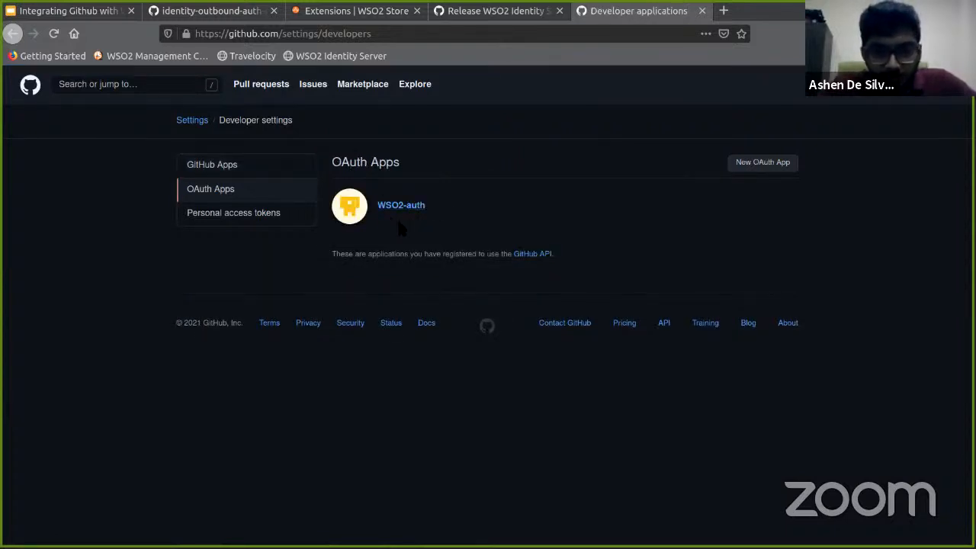
Step: Begin a new OAuth App registration with WSO2-IS as the application name
click(789, 166)
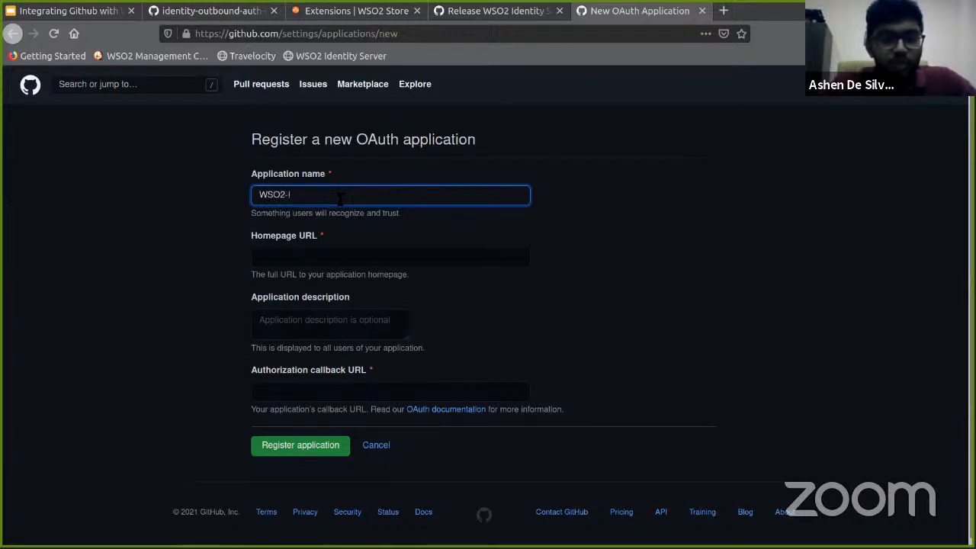
click(328, 256)
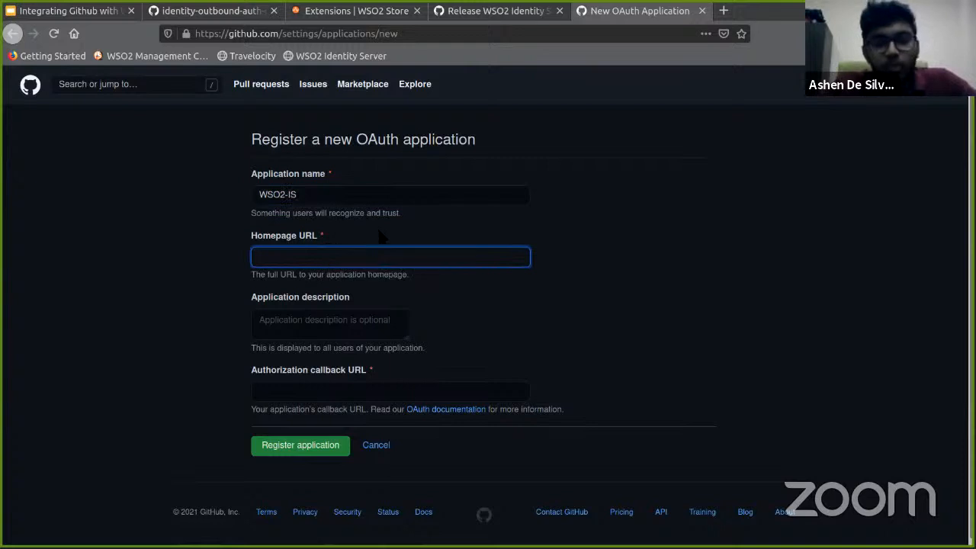
click(299, 241)
click(296, 252)
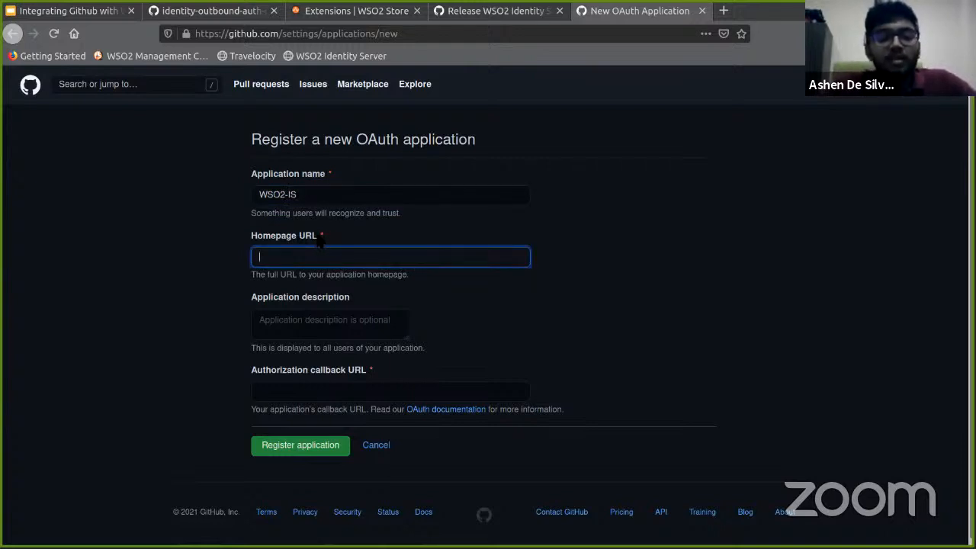
click(311, 239)
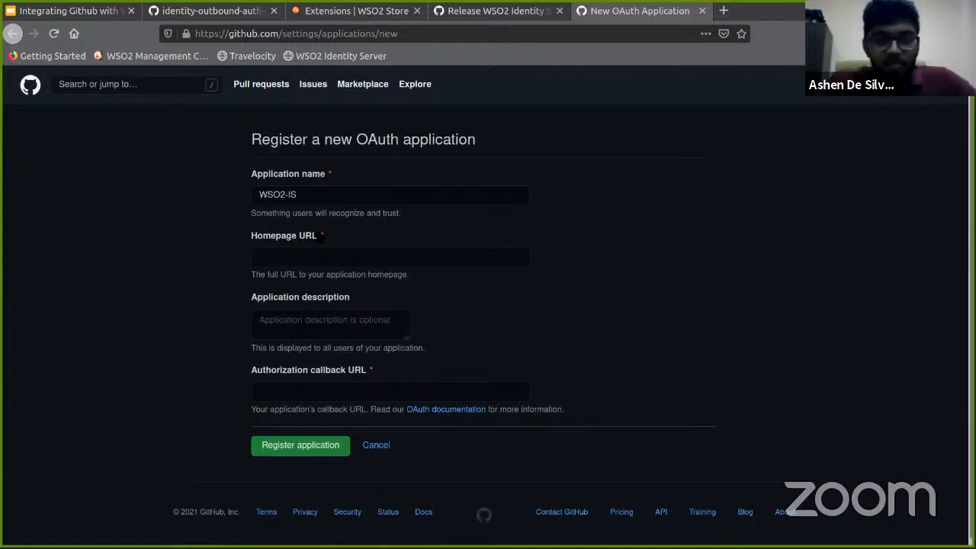
click(328, 260)
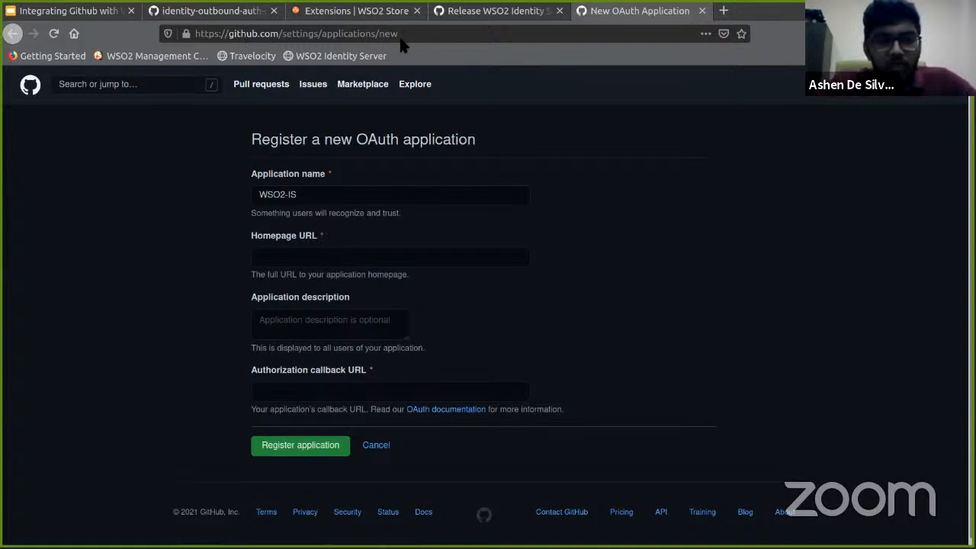
Step: Use the Travelocity sample app address as the homepage URL
key(ctrl+t)
click(263, 57)
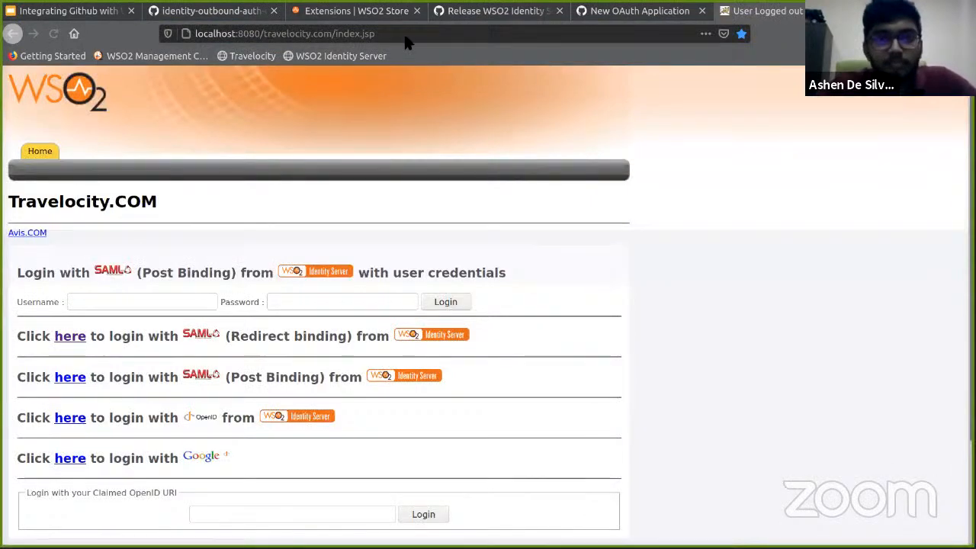
click(407, 39)
key(ctrl+c)
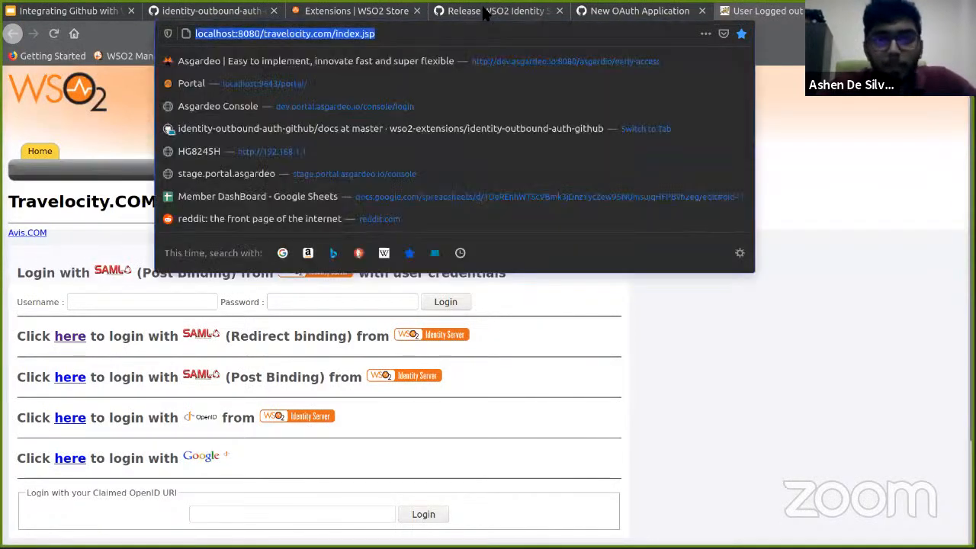
click(632, 10)
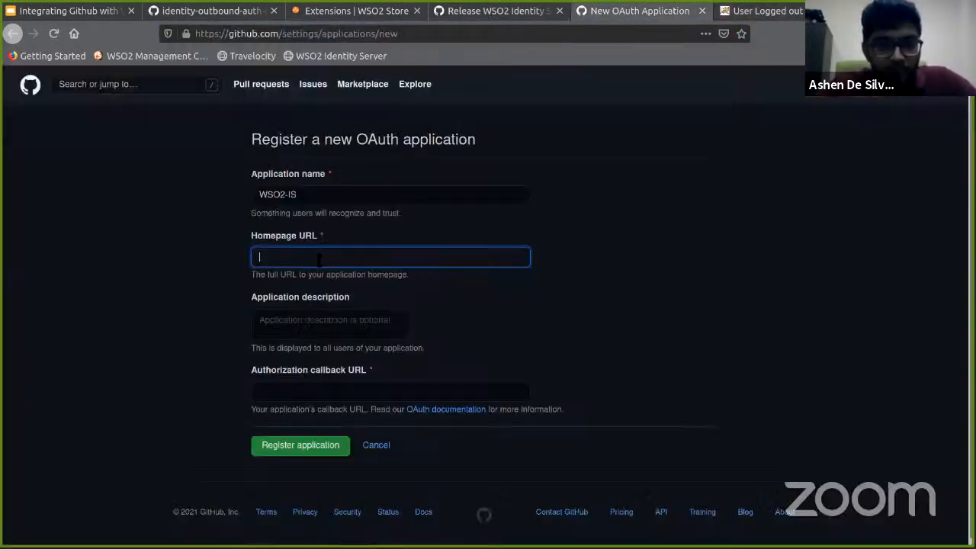
key(ctrl+v)
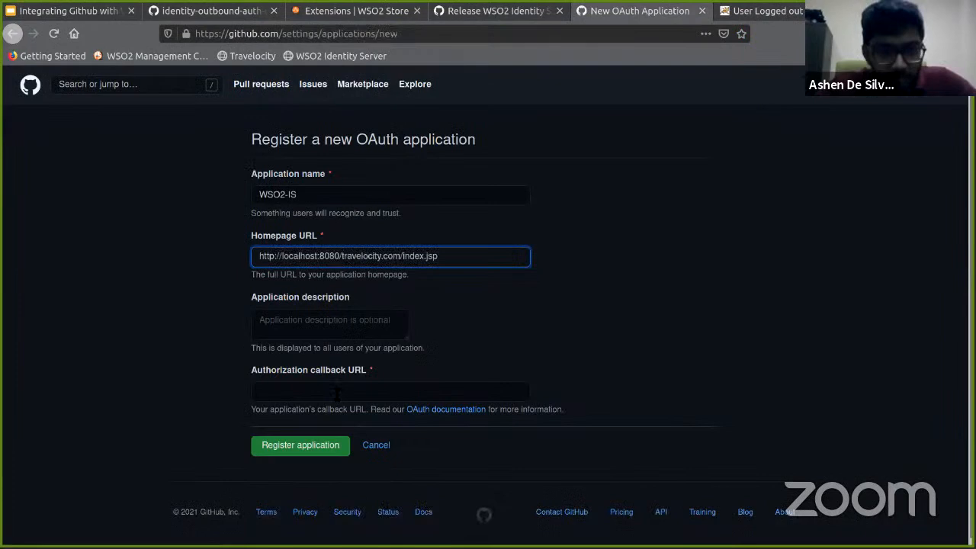
click(335, 392)
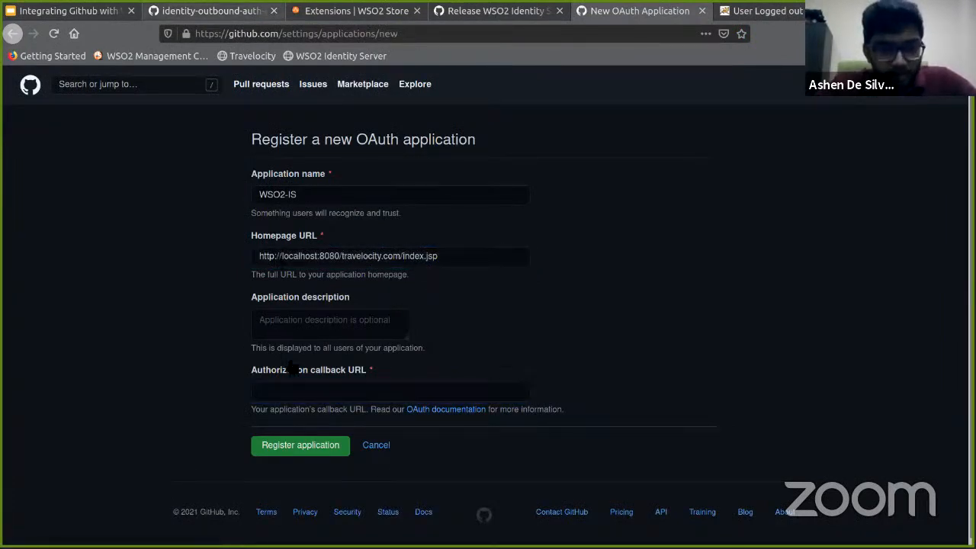
key(ctrl+2)
scroll(293, 364, down, 5)
scroll(293, 358, down, 2)
scroll(257, 320, up, 3)
scroll(343, 290, down, 1)
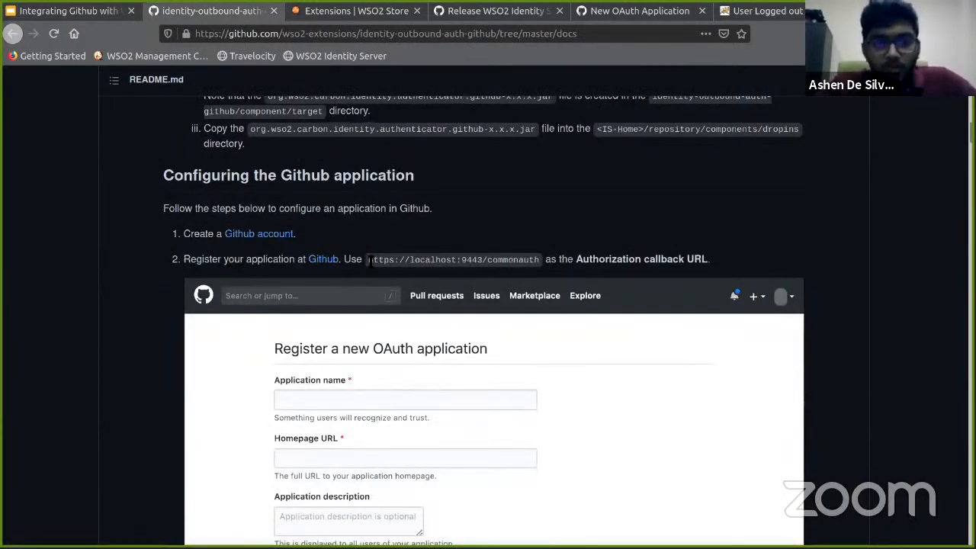
drag(368, 259, 459, 280)
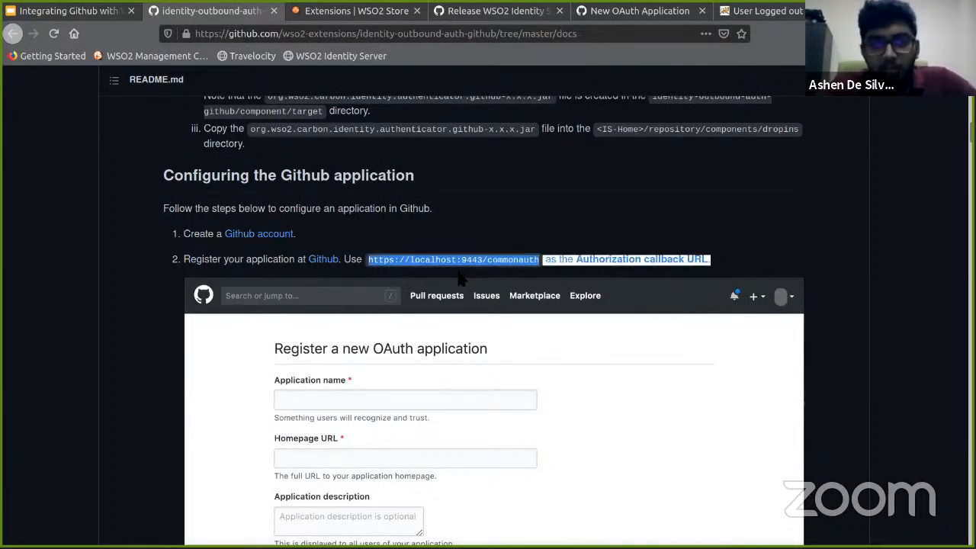
drag(521, 266, 538, 260)
key(ctrl+c)
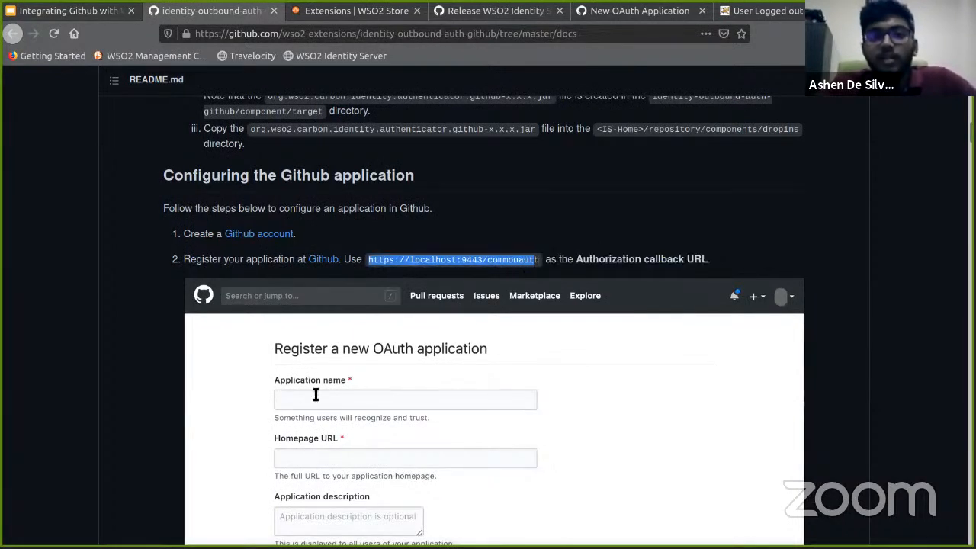
key(ctrl+Tab)
key(ctrl+v)
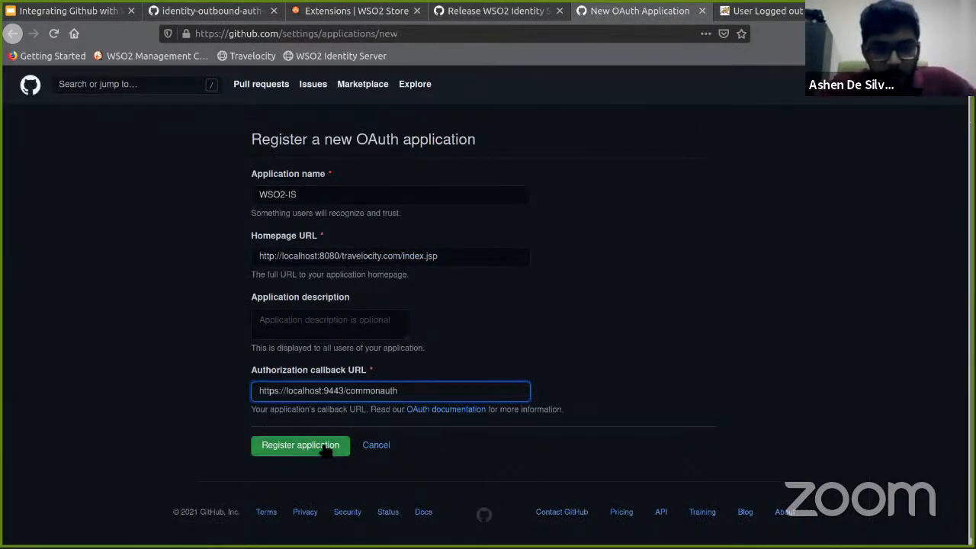
key(Return)
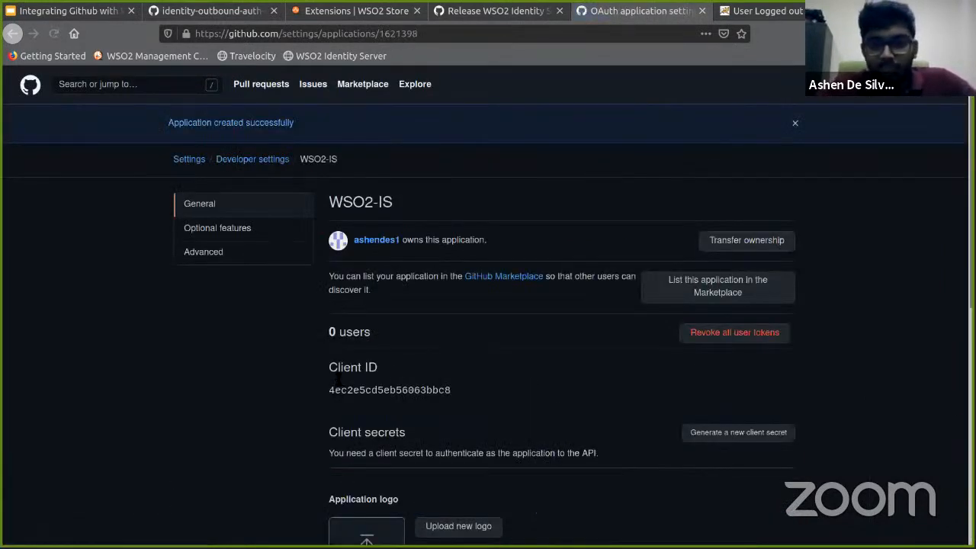
Step: Note the WSO2-IS app's Client ID and generate a new client secret
scroll(405, 355, down, 2)
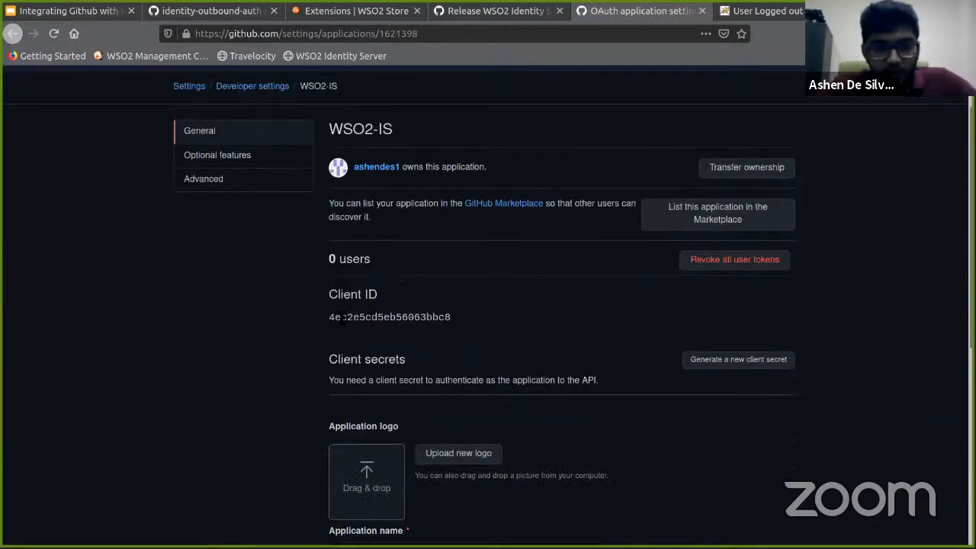
drag(341, 318, 427, 320)
click(424, 385)
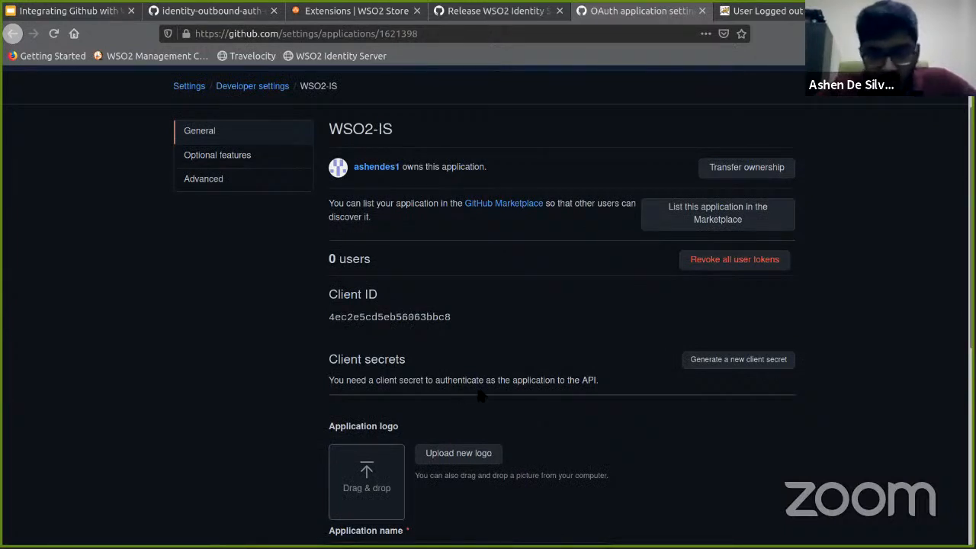
click(735, 360)
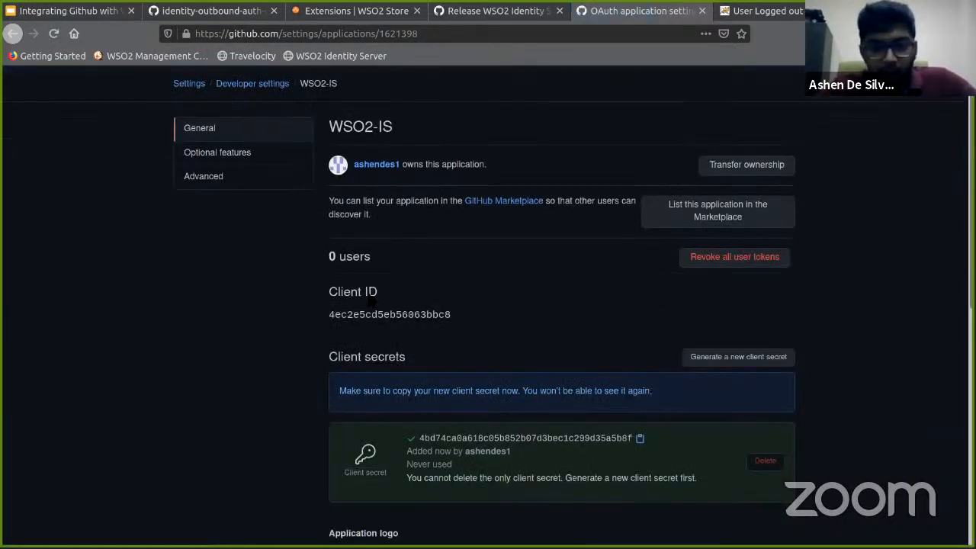
drag(347, 314, 369, 315)
click(389, 353)
drag(388, 355, 367, 356)
click(394, 357)
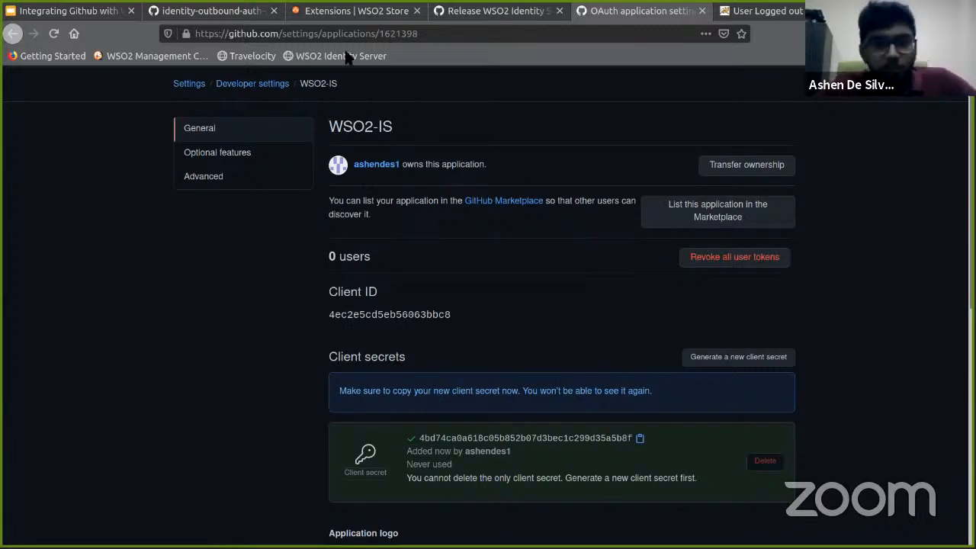
Step: Check the running server terminal, then load the WSO2 Identity Server console sign-in page
mouse_move(316, 533)
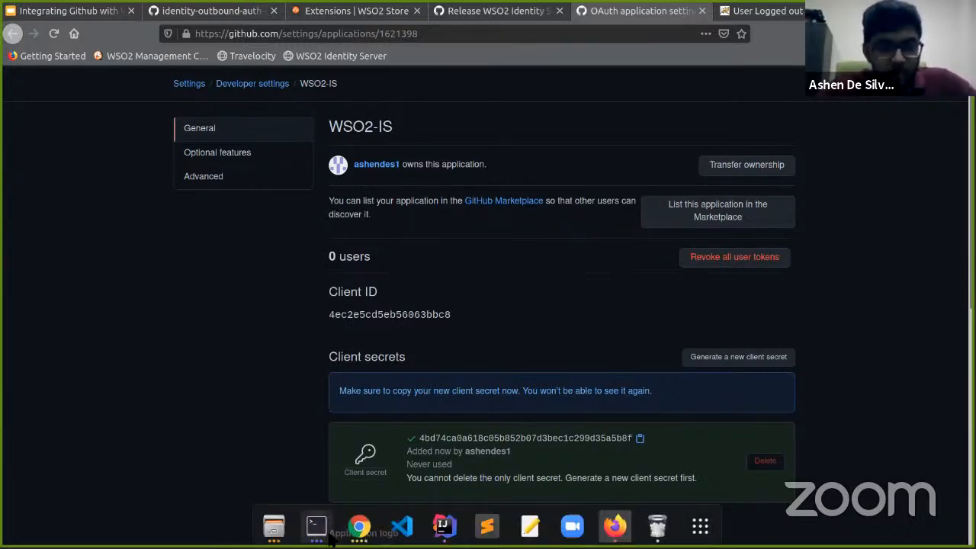
key(alt+Tab)
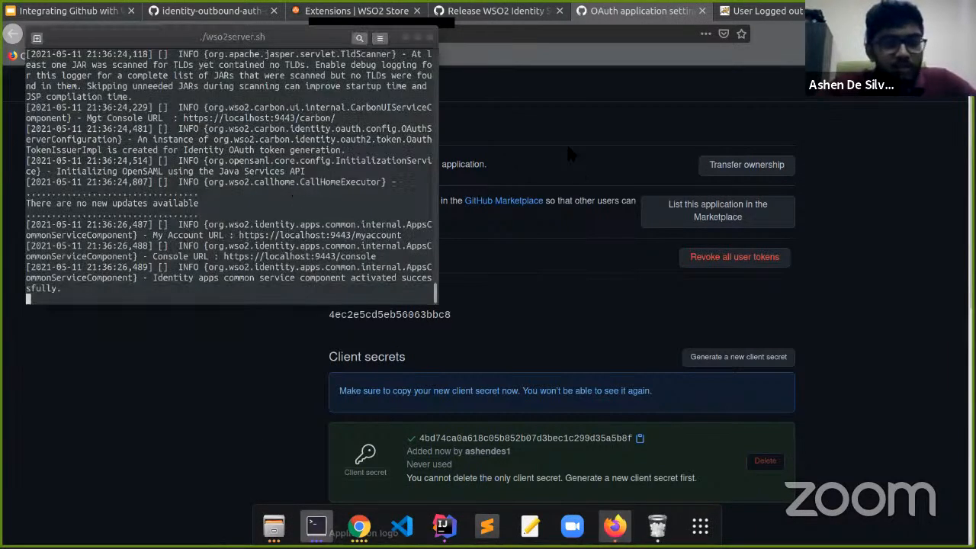
key(alt+Tab)
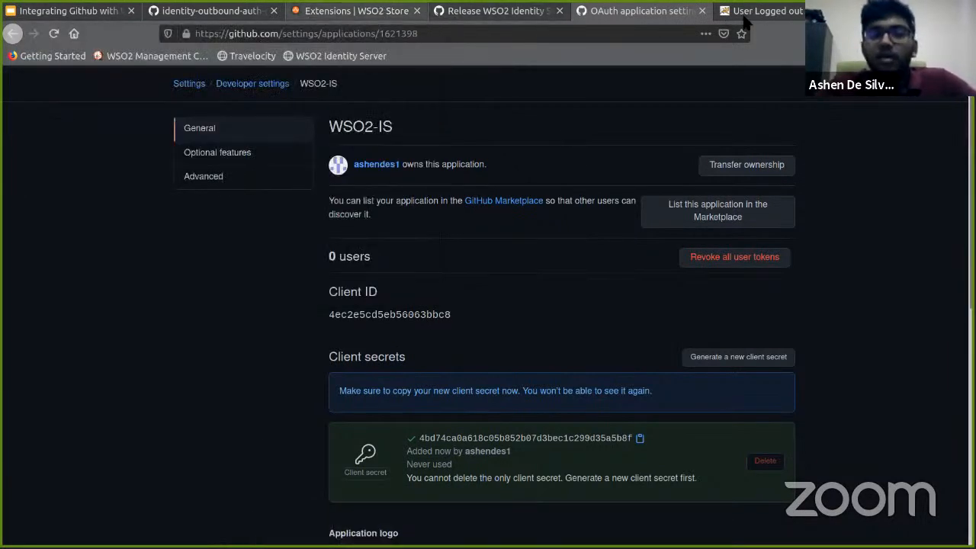
click(763, 16)
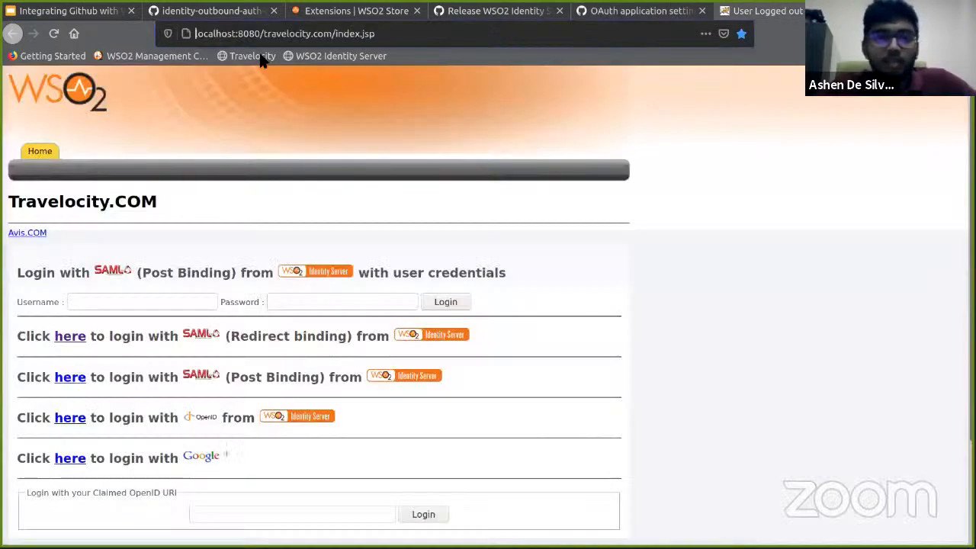
key(Return)
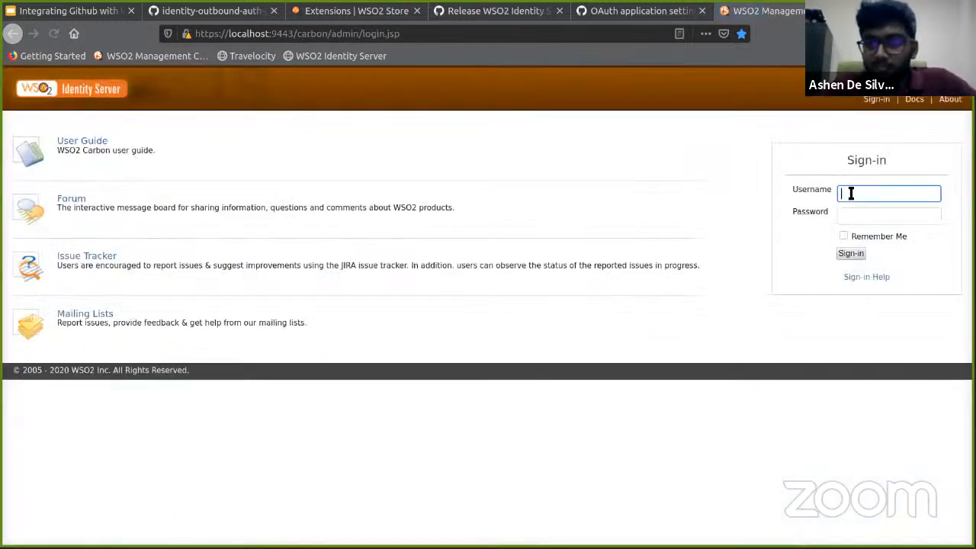
Step: Sign in to the management console as the admin user with its password
text(admin)
key(Tab)
text(admin)
key(Return)
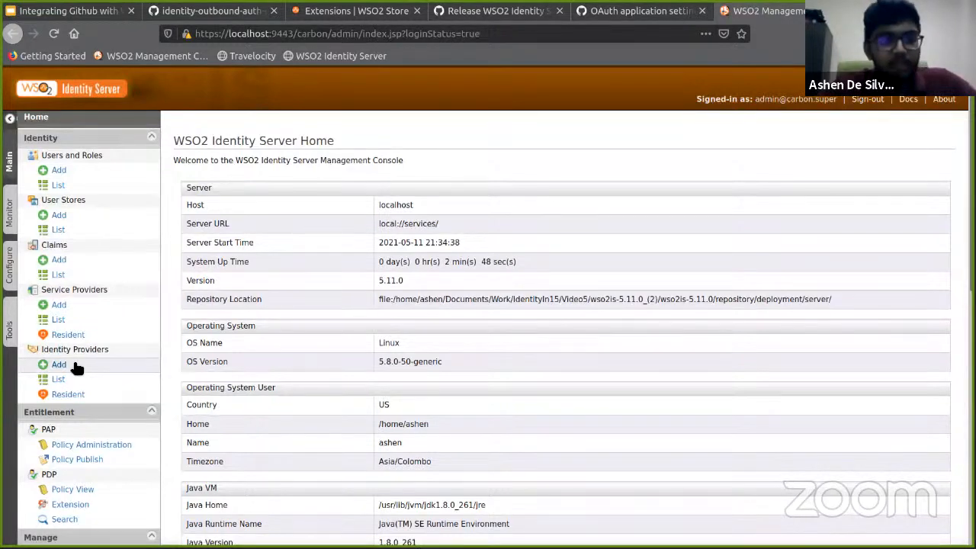
Step: Add a new identity provider named GithubIDP and expand its Federated Authenticators section
click(77, 368)
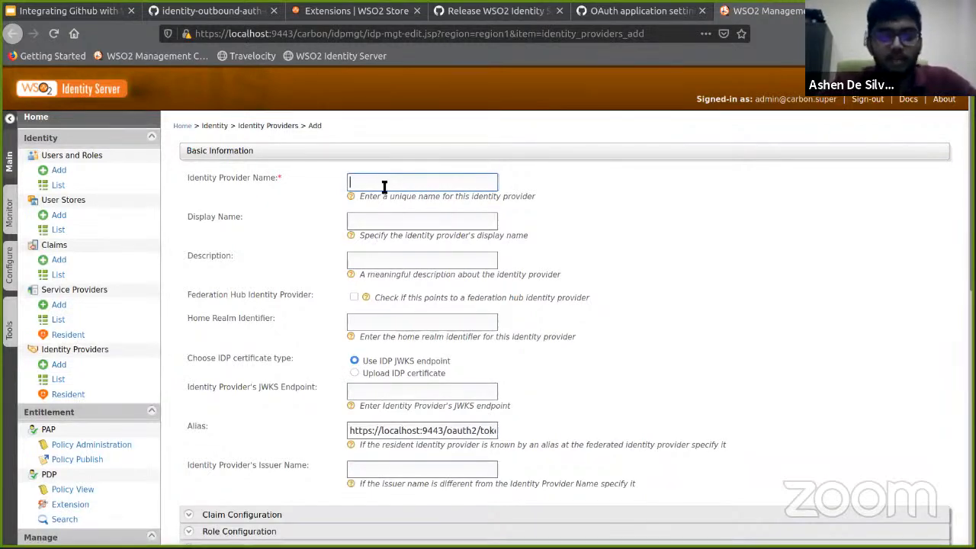
text(GithubIDP)
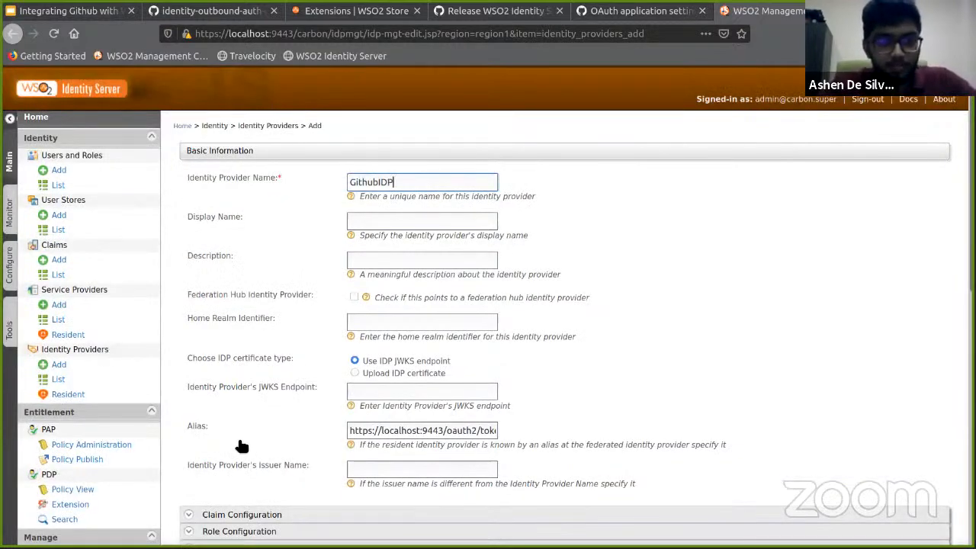
scroll(236, 445, down, 3)
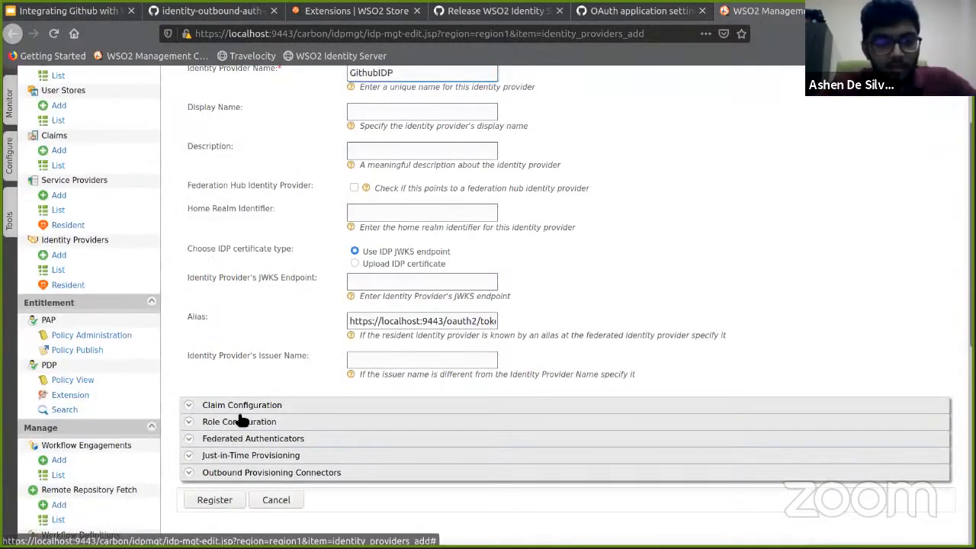
scroll(246, 372, down, 2)
click(256, 366)
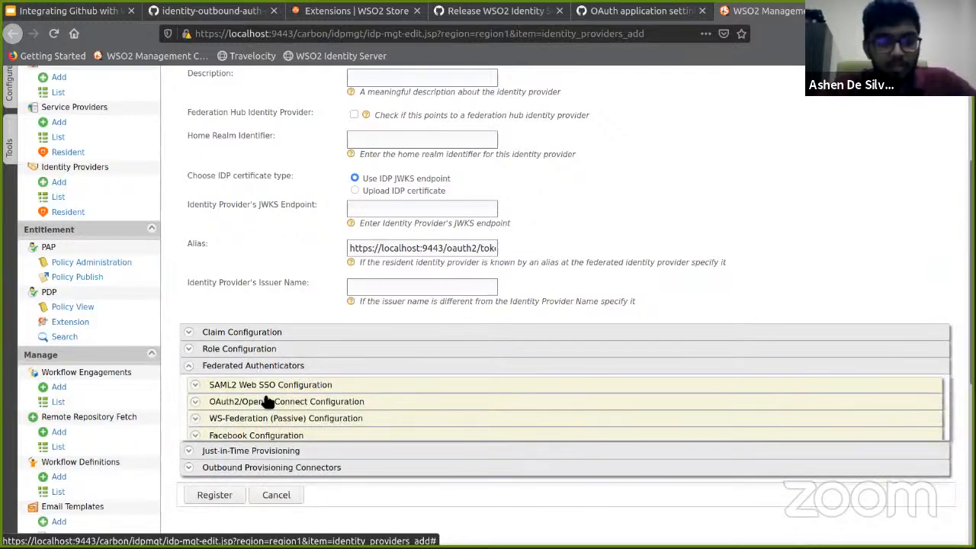
scroll(221, 346, down, 4)
scroll(220, 343, down, 3)
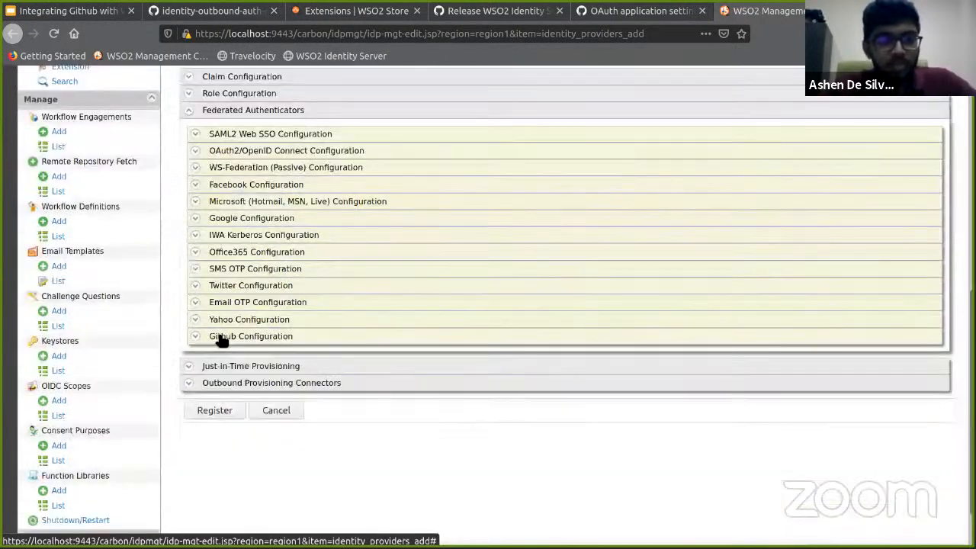
Step: Enable the Github authenticator and paste the GitHub OAuth app's Client ID into Client Id
click(218, 337)
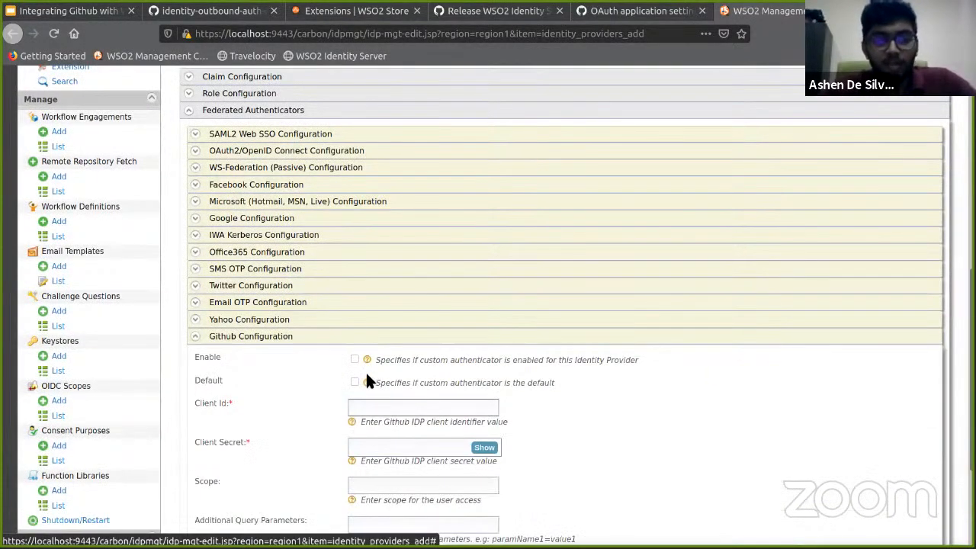
click(354, 358)
click(385, 405)
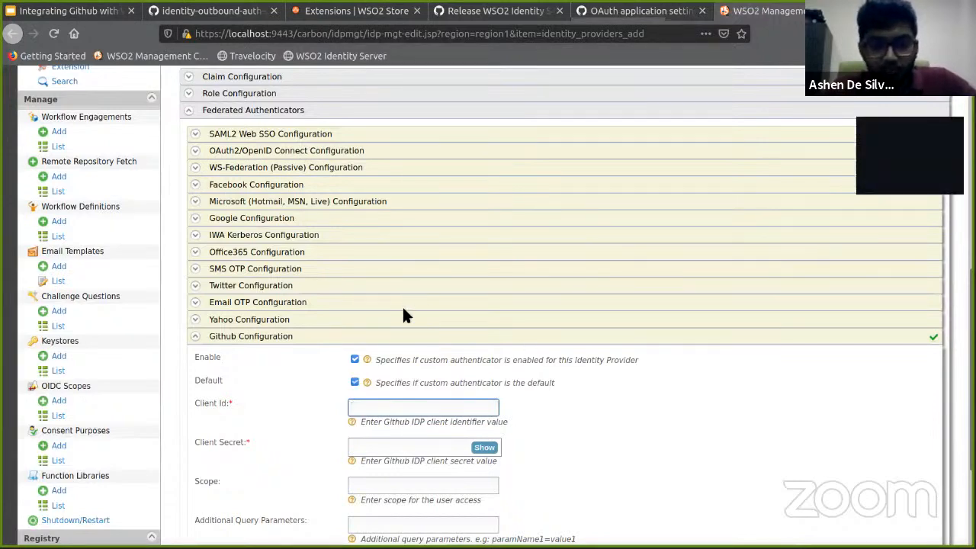
click(637, 11)
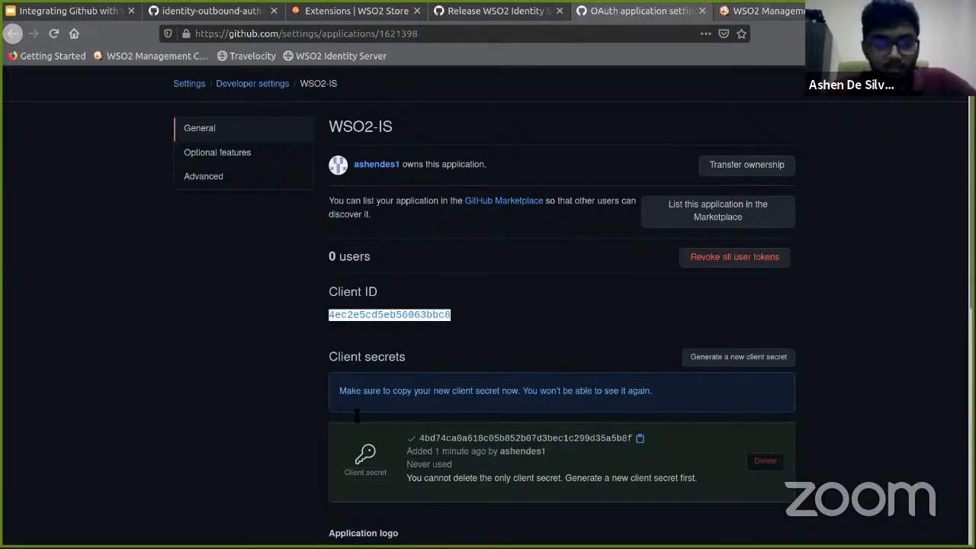
key(ctrl+Tab)
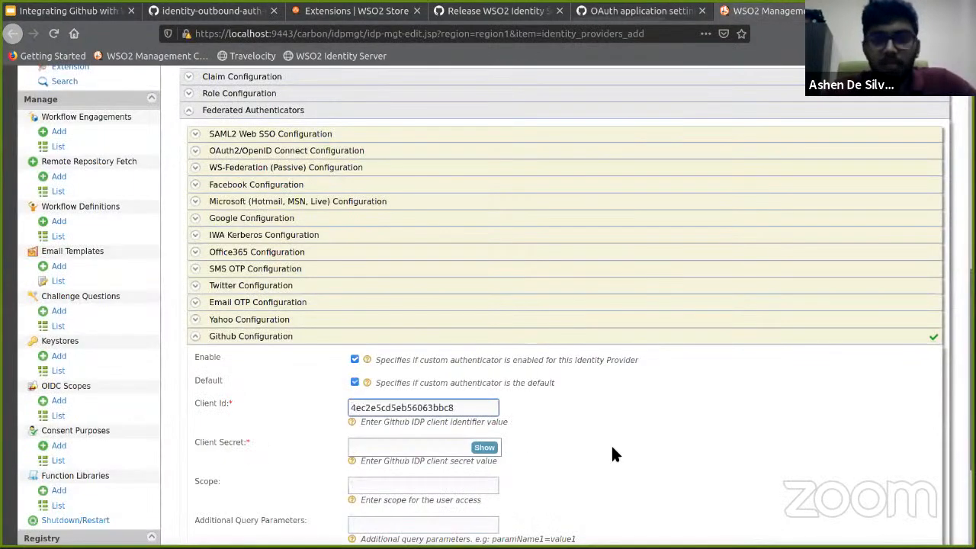
text(4ec2e5cd5eb56063bbc8)
Step: Paste the GitHub app's client secret into Client Secret, verify it, and register GithubIDP
key(ctrl+shift+Tab)
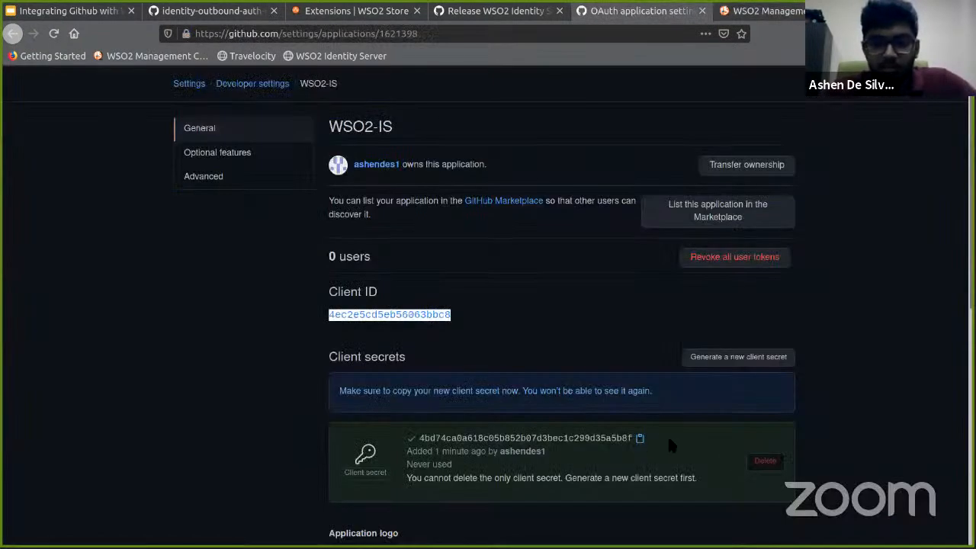
click(640, 438)
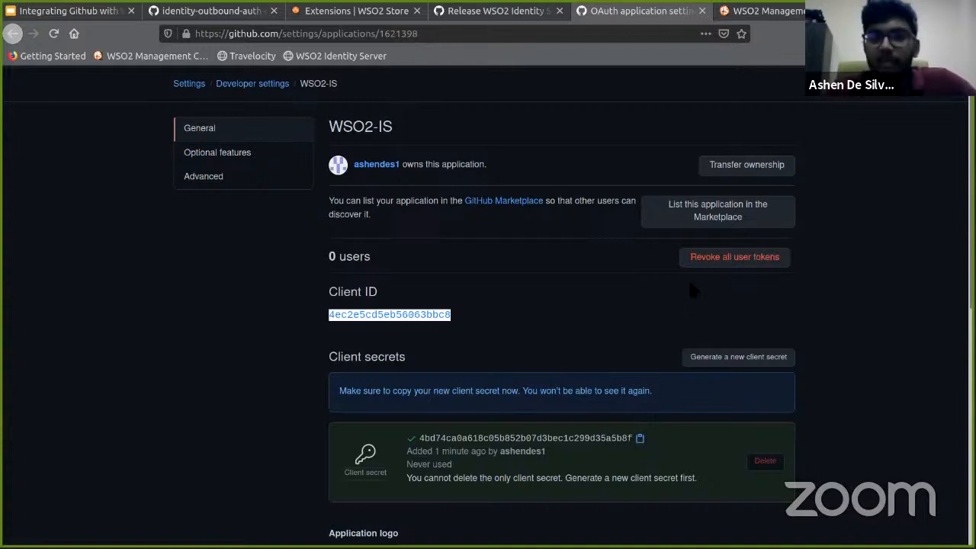
click(747, 12)
click(375, 447)
key(ctrl+v)
click(484, 446)
scroll(257, 399, down, 3)
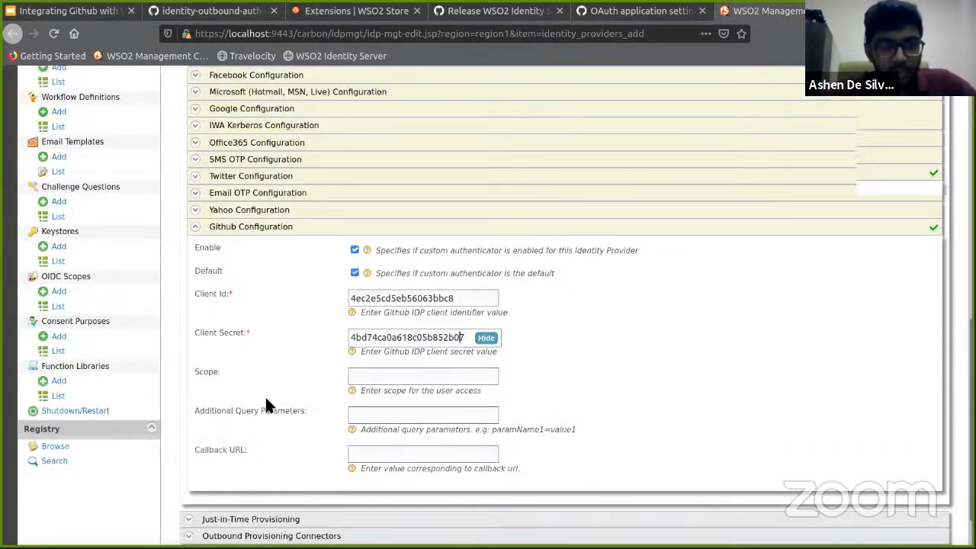
scroll(217, 515, down, 2)
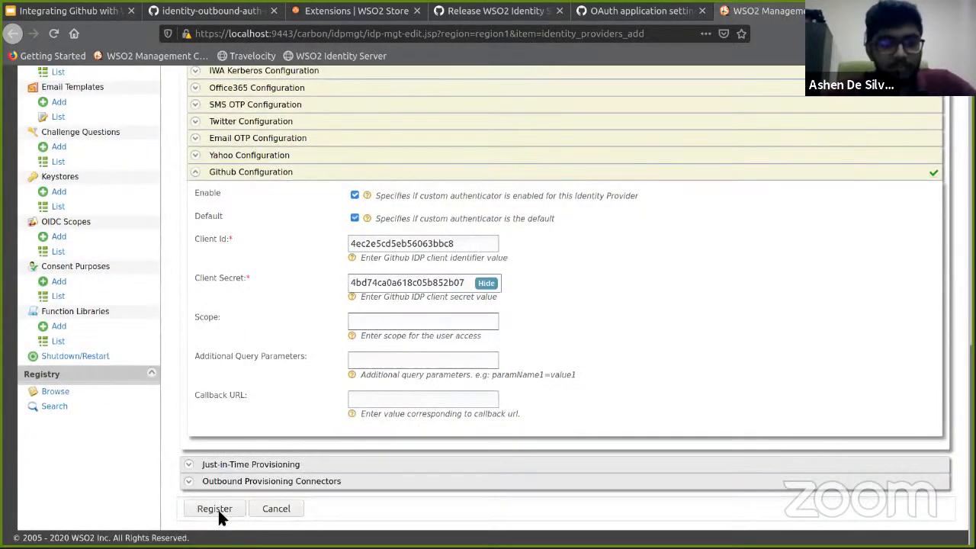
click(239, 500)
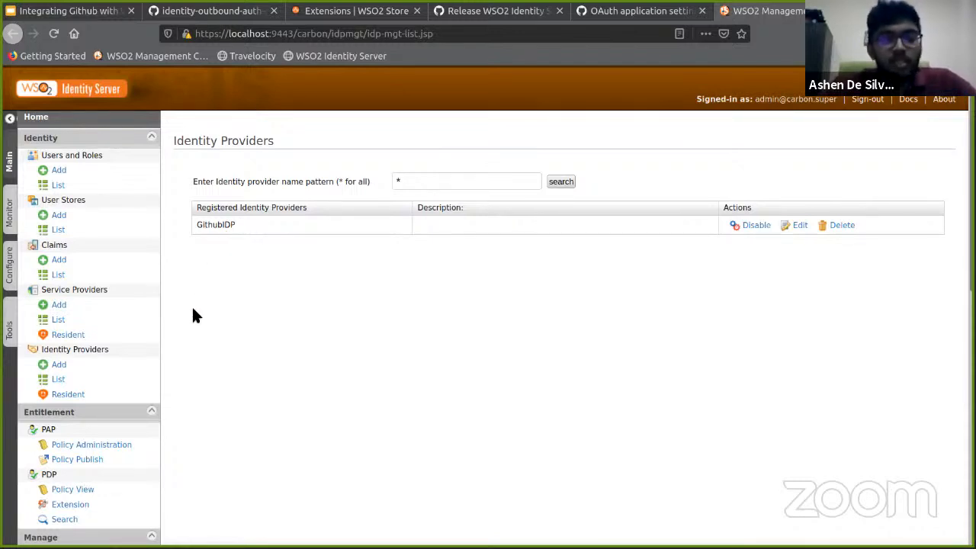
Step: Open the Add New Service Provider form from the Service Providers menu
click(110, 309)
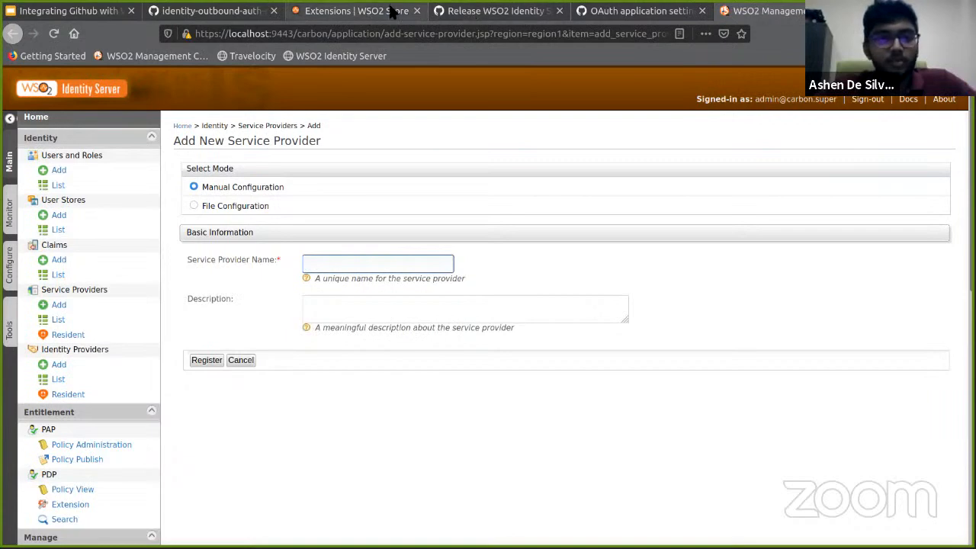
Step: Show the wso2/samples-is v4.3.0 release page and scroll its assets to travelocity.com.war
click(502, 21)
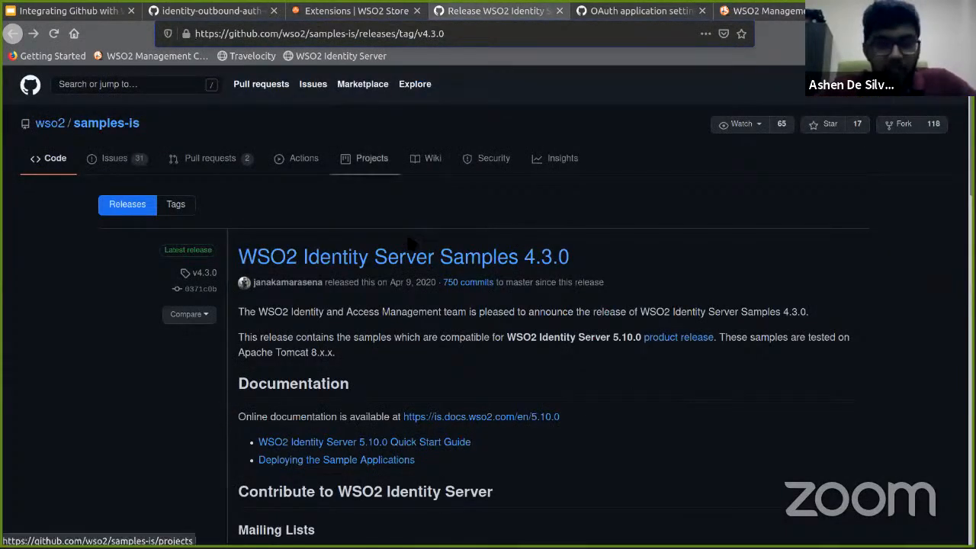
scroll(411, 233, down, 1)
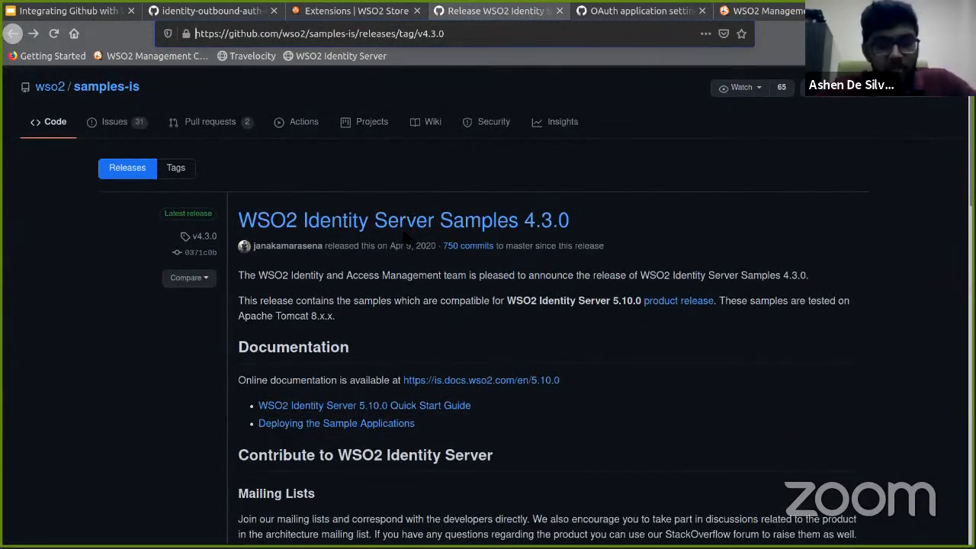
scroll(402, 238, down, 8)
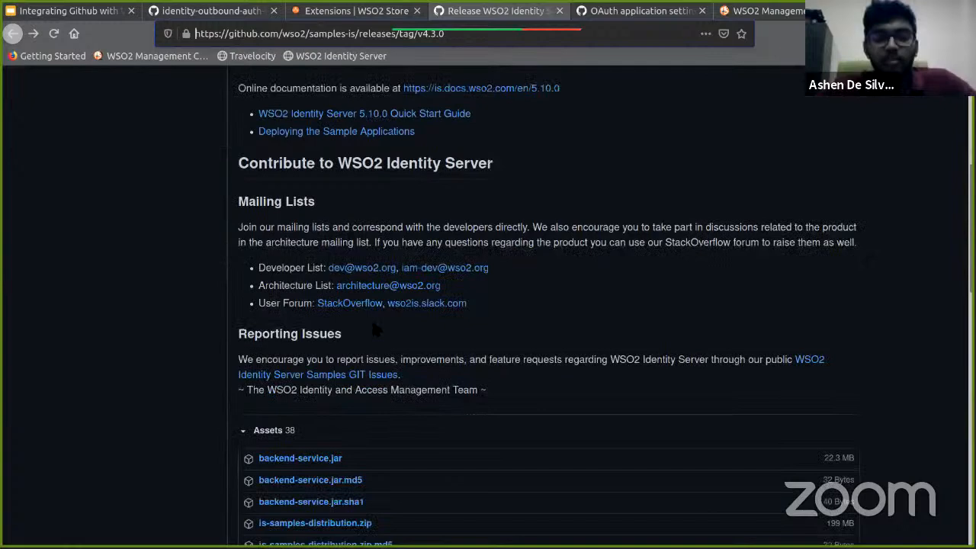
scroll(373, 327, down, 20)
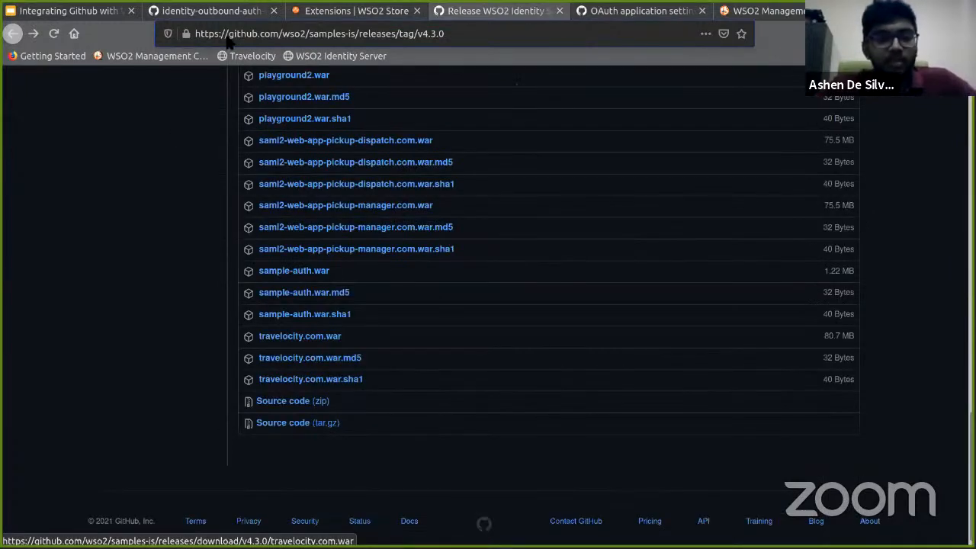
scroll(451, 74, up, 20)
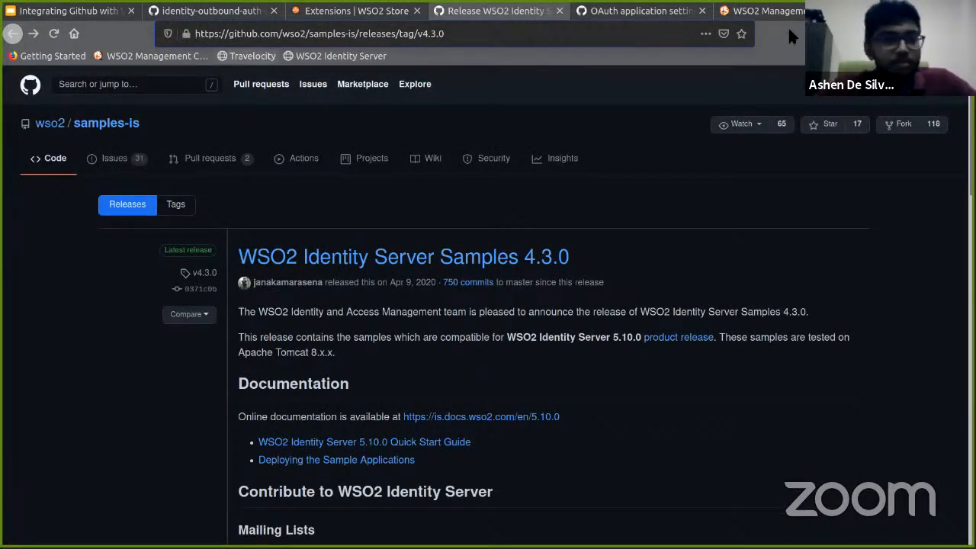
Step: Register a new service provider named travelocity
key(ctrl+Tab)
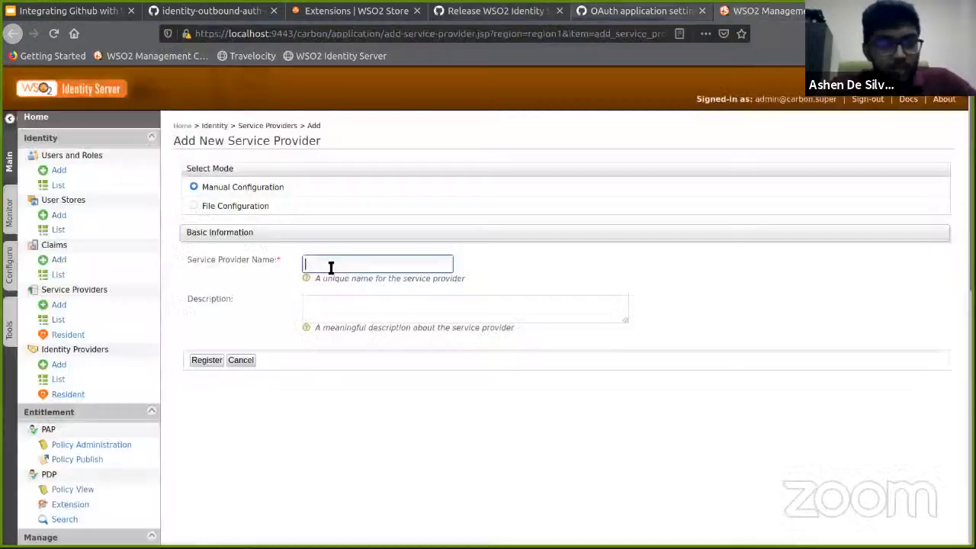
click(331, 267)
text(travel)
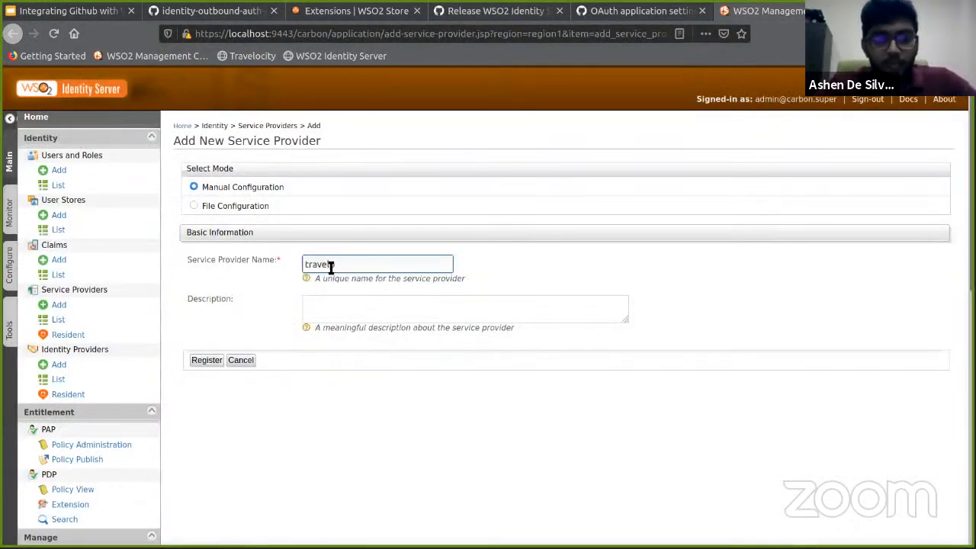
text(ocity)
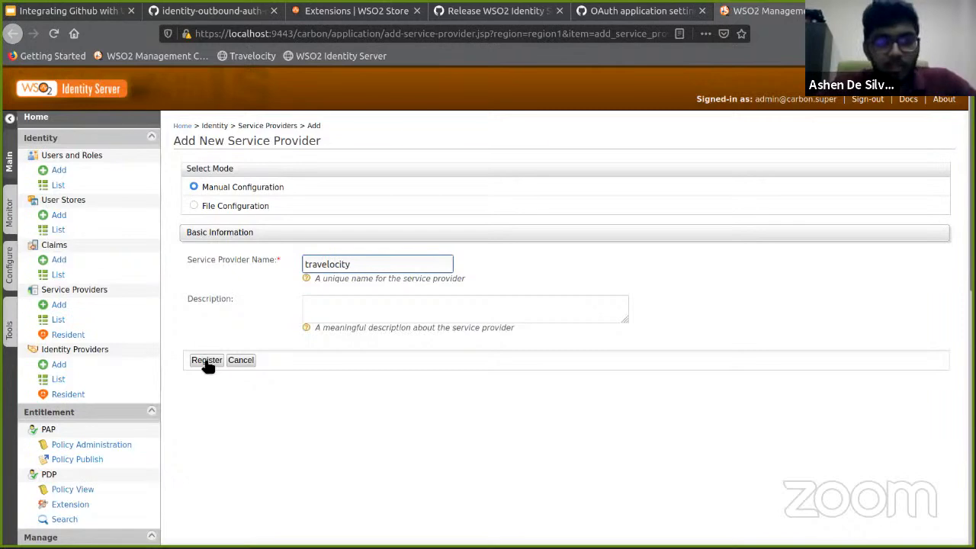
click(204, 361)
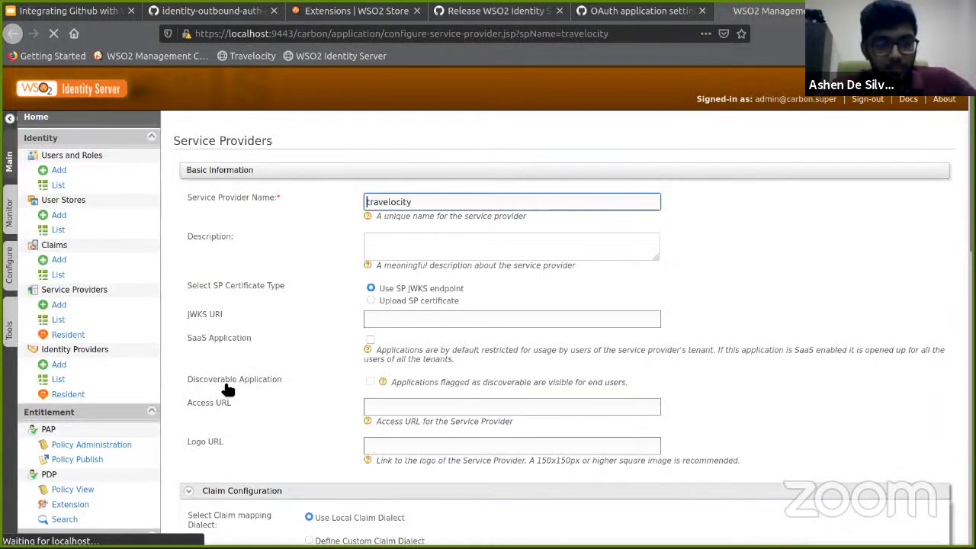
Step: Start SAML2 Web SSO configuration under Inbound Authentication with issuer travelocity.com
scroll(232, 386, down, 3)
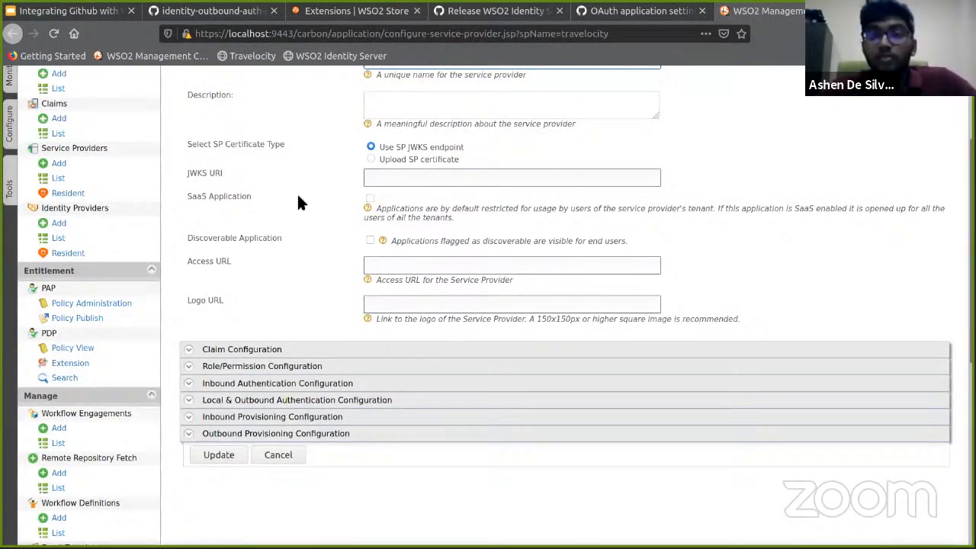
scroll(253, 336, down, 2)
click(256, 306)
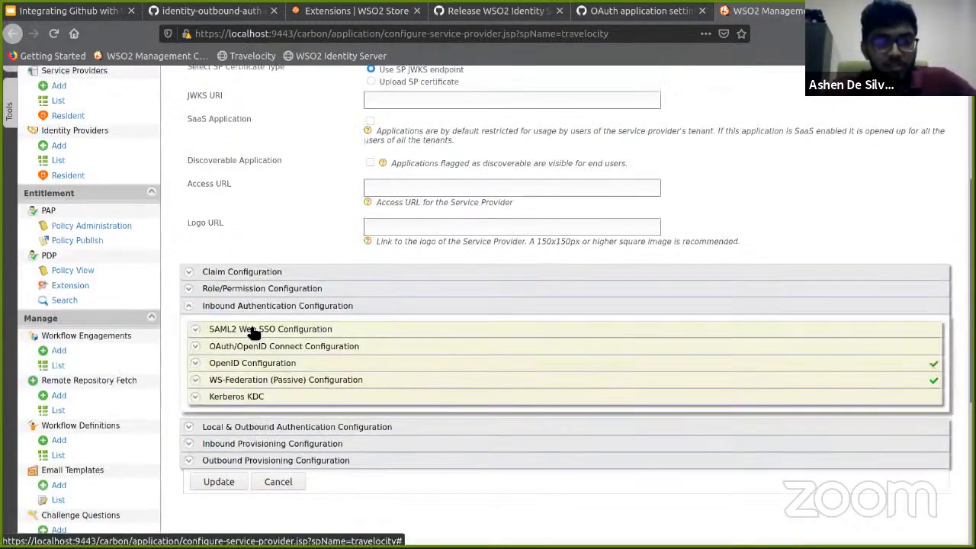
click(244, 330)
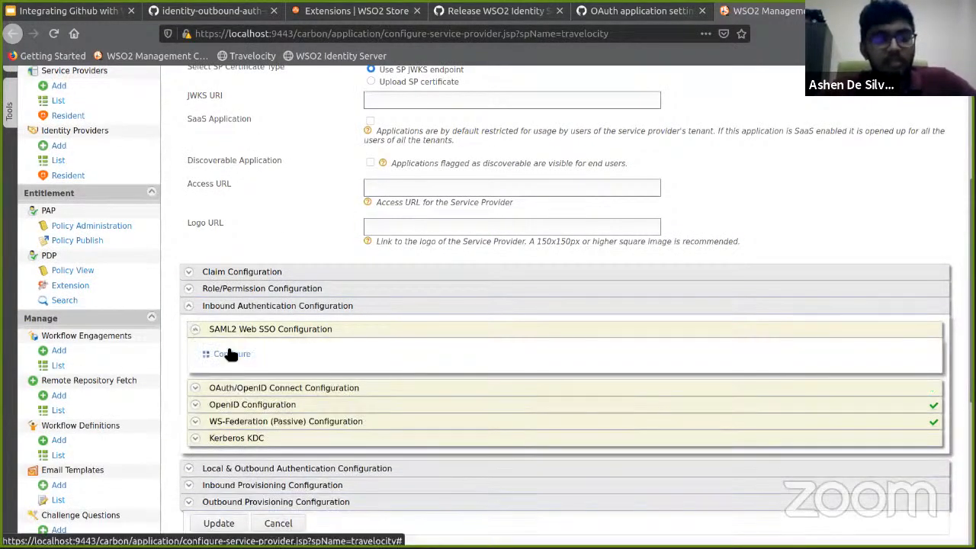
click(229, 353)
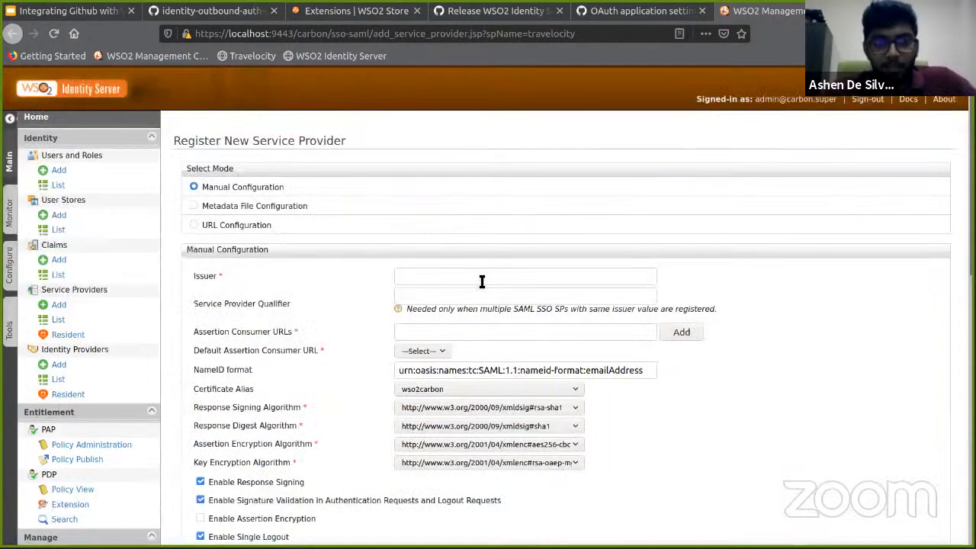
click(481, 281)
text(travelocity.com)
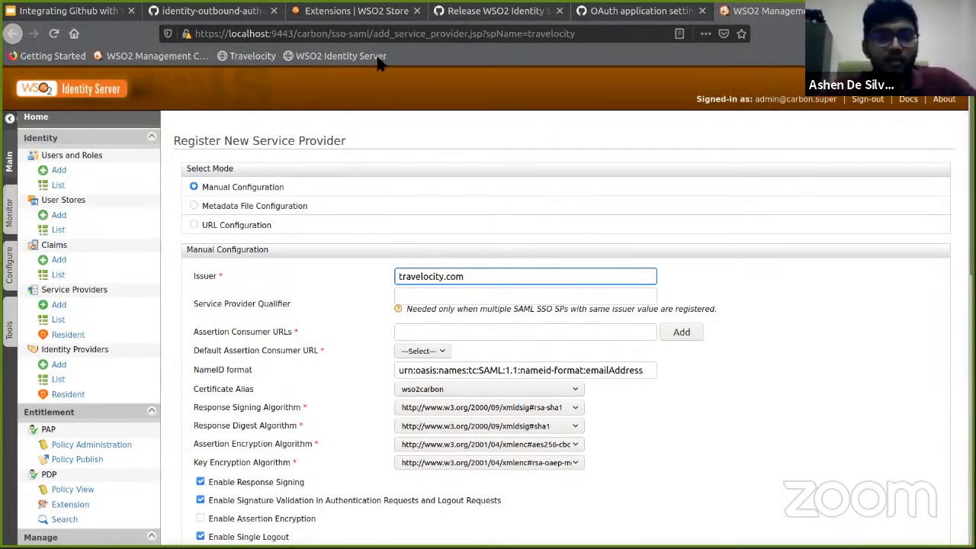
key(ctrl+t)
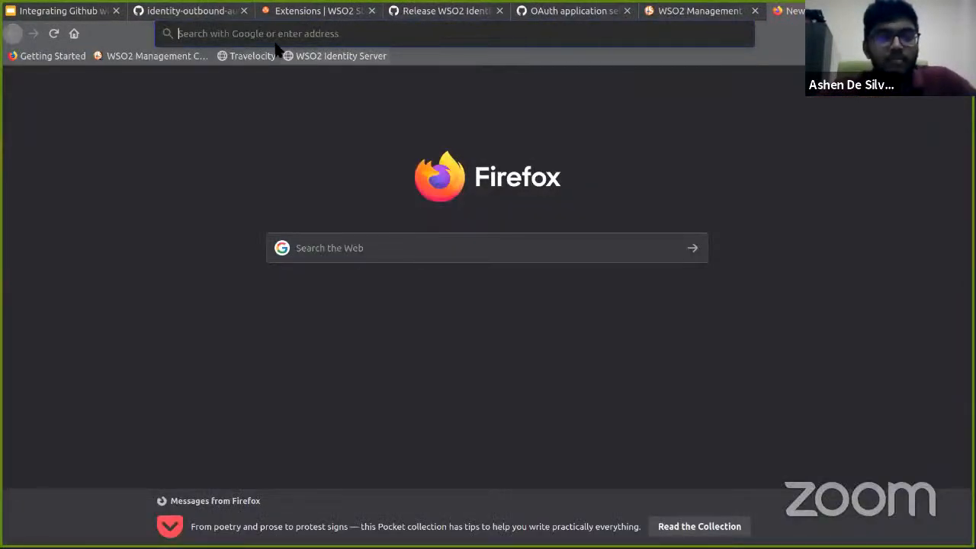
click(273, 55)
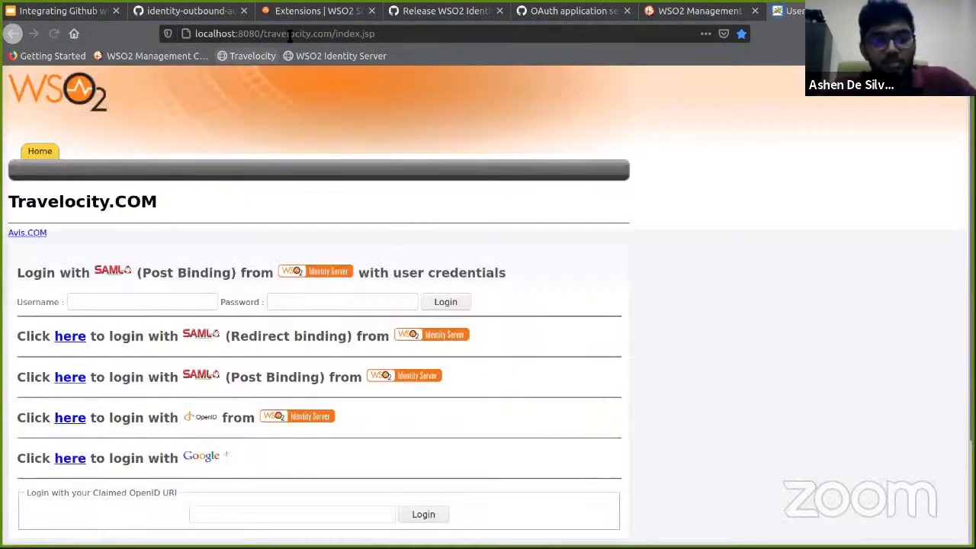
key(ctrl+l)
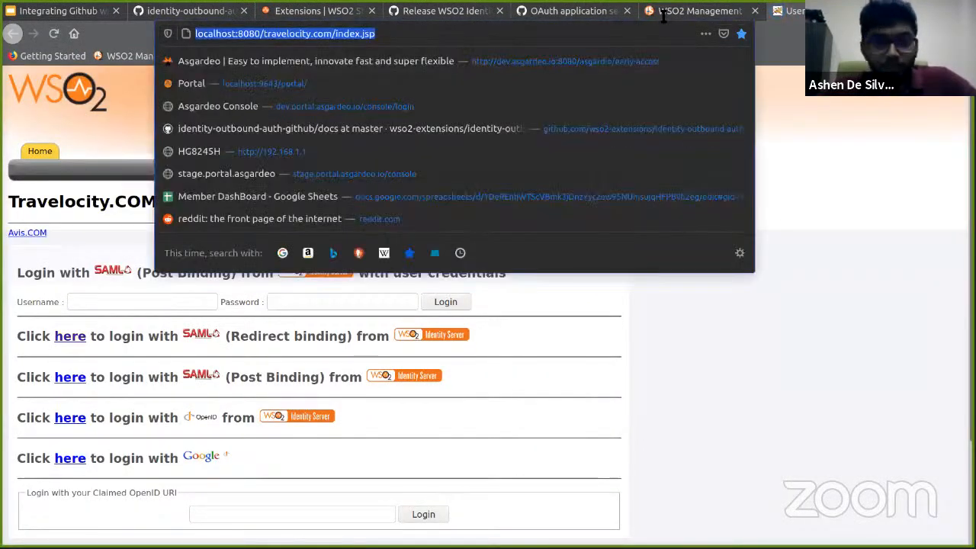
key(ctrl+Page_Up)
key(ctrl+Page_Up)
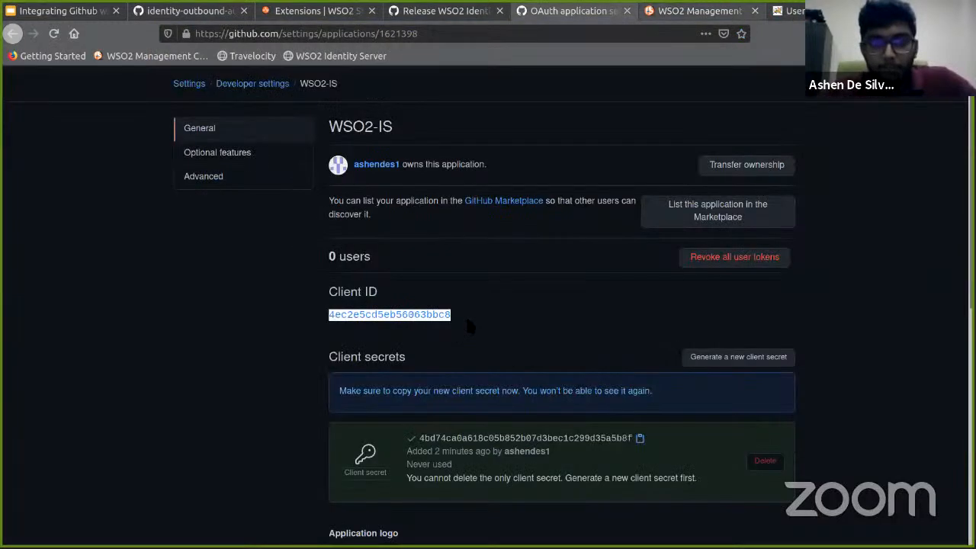
key(ctrl+Page_Down)
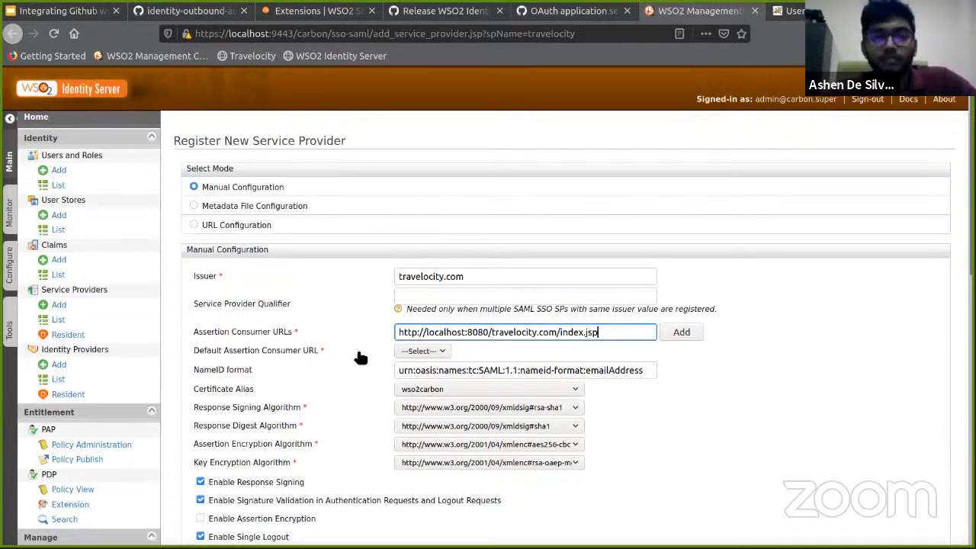
scroll(361, 357, down, 3)
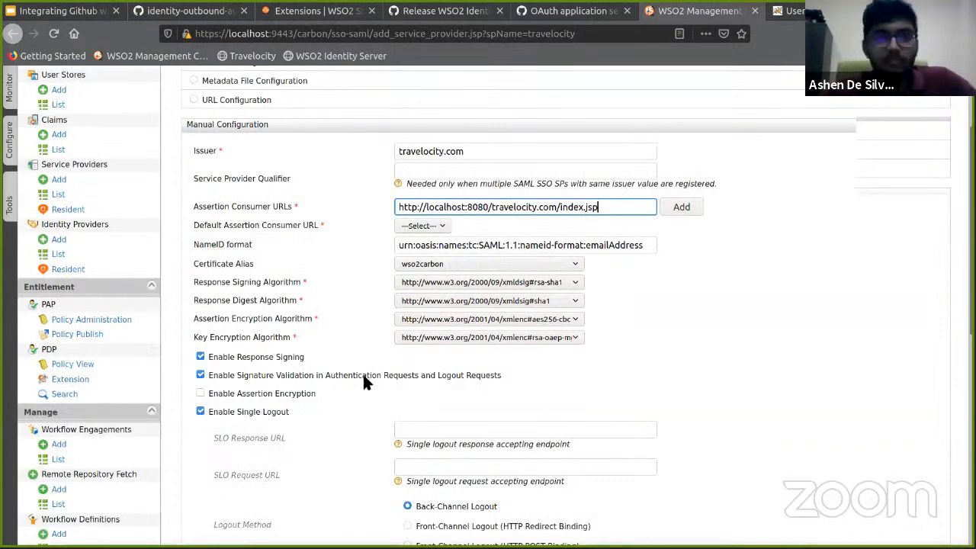
scroll(364, 382, down, 1)
key(Return)
key(Return)
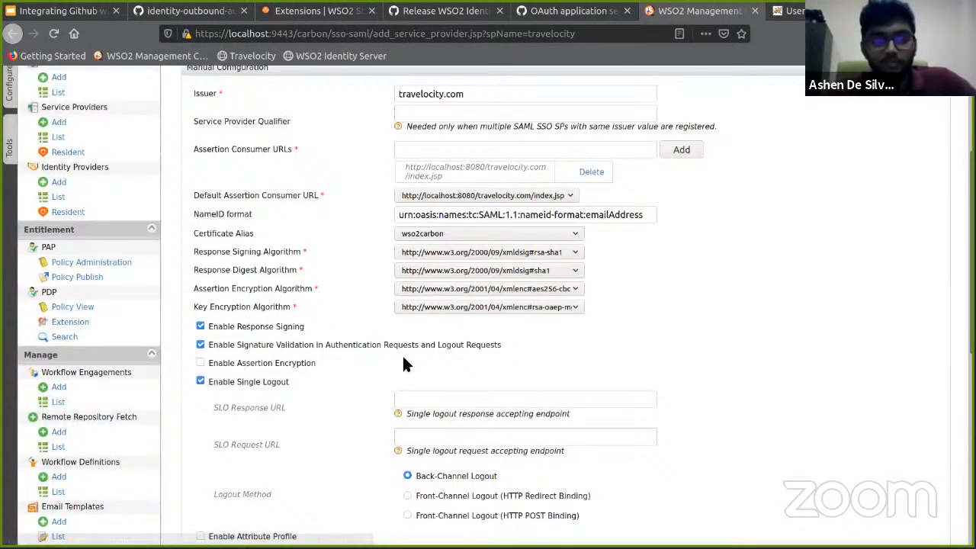
scroll(404, 364, up, 2)
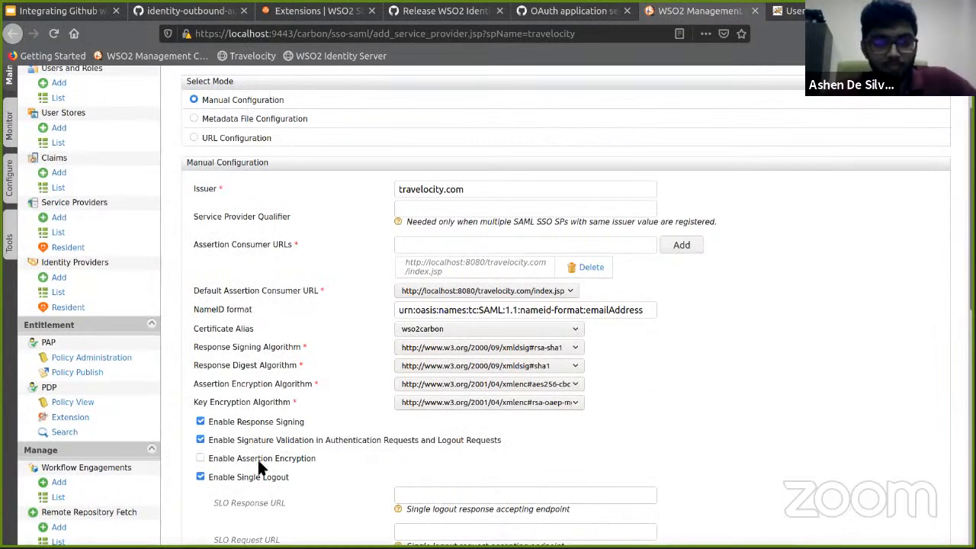
scroll(229, 484, down, 4)
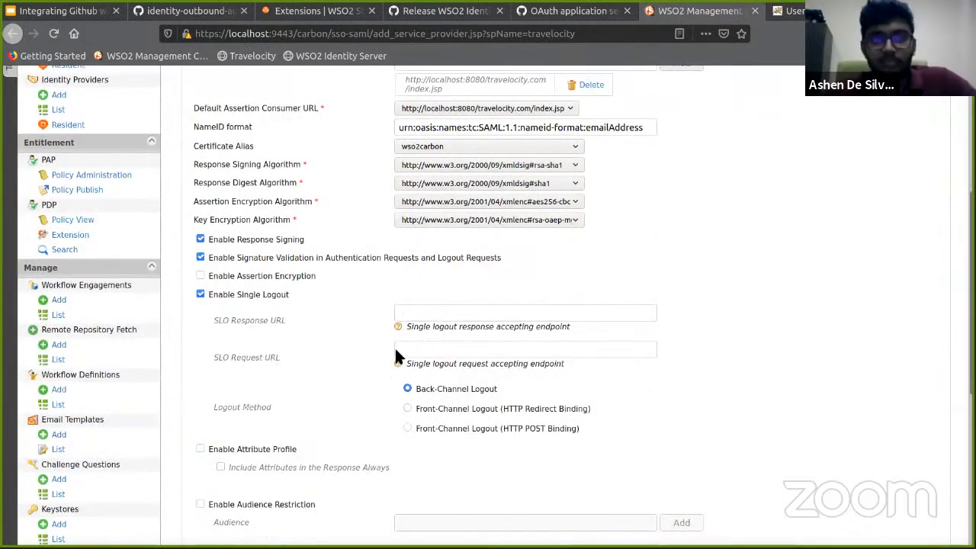
scroll(415, 335, down, 7)
Step: Register the SAML settings, set travelocity to federated authentication via GithubIDP, and update it
key(Return)
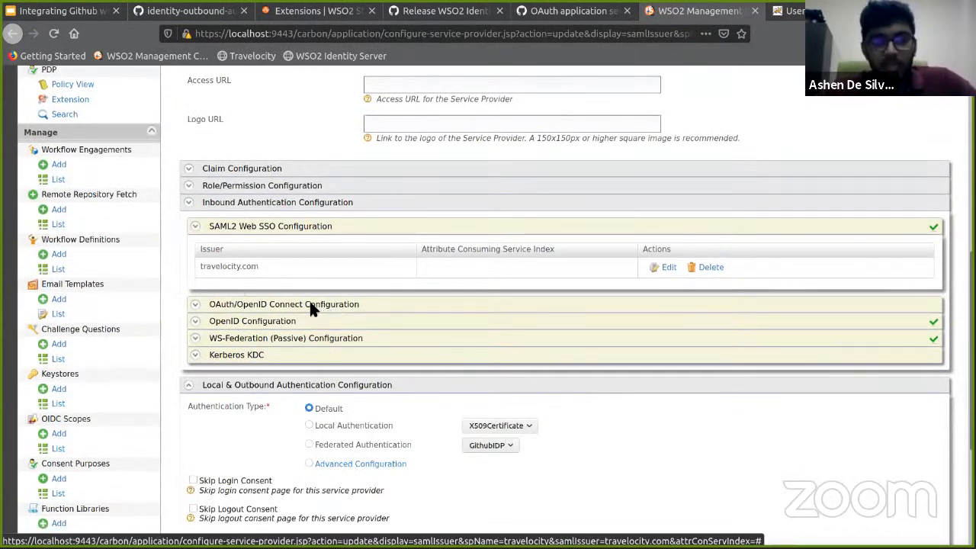
scroll(307, 301, down, 3)
click(494, 302)
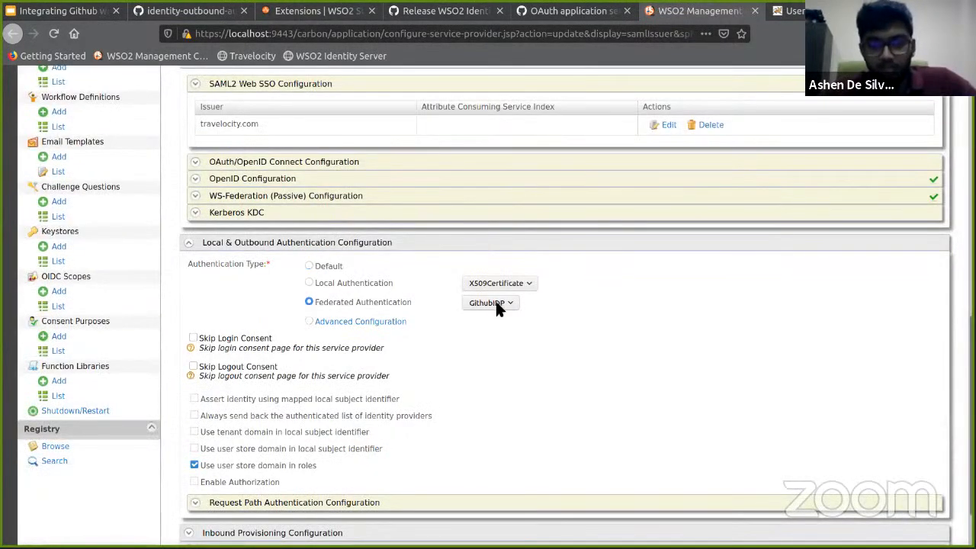
click(413, 359)
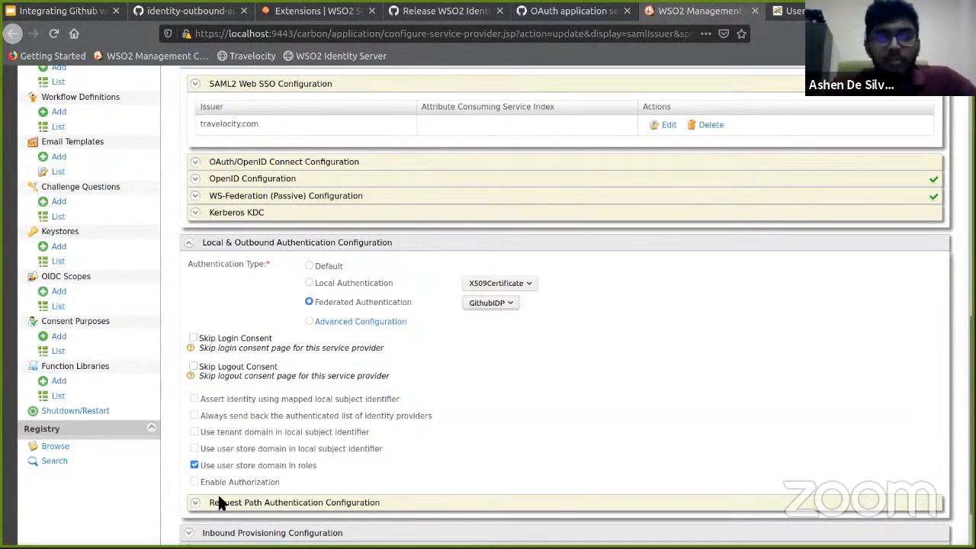
scroll(219, 503, down, 2)
click(213, 501)
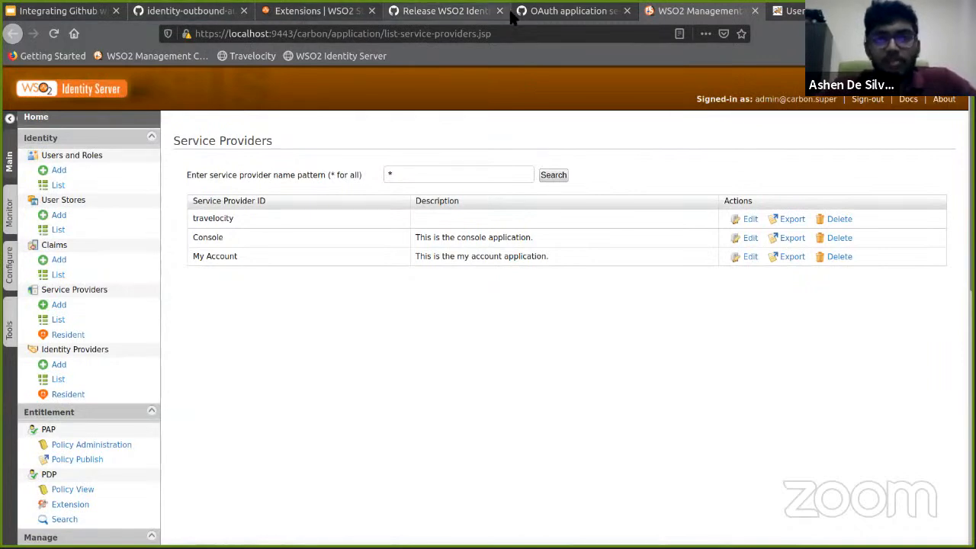
Step: Sign out of GitHub from the WSO2-IS OAuth app page and return to the Travelocity tab
click(600, 12)
scroll(614, 133, up, 1)
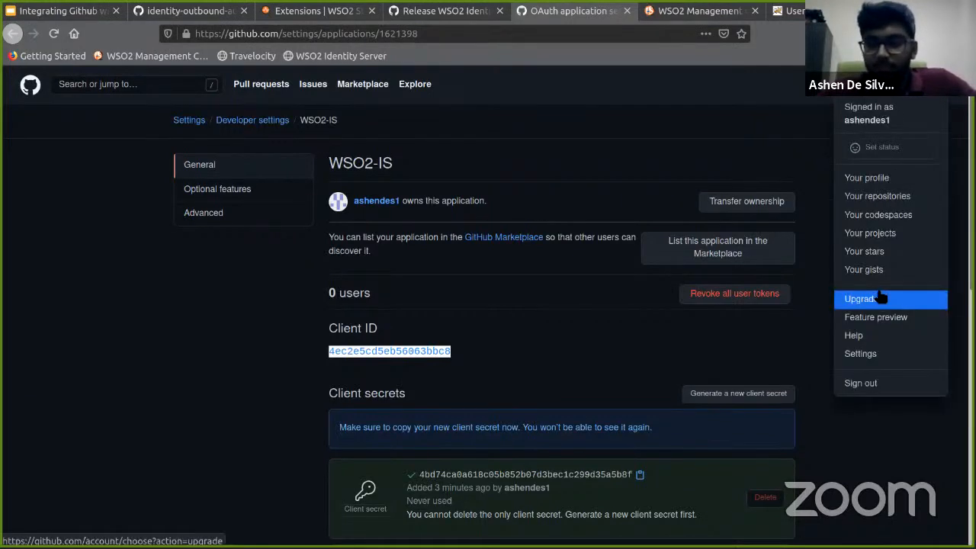
click(873, 383)
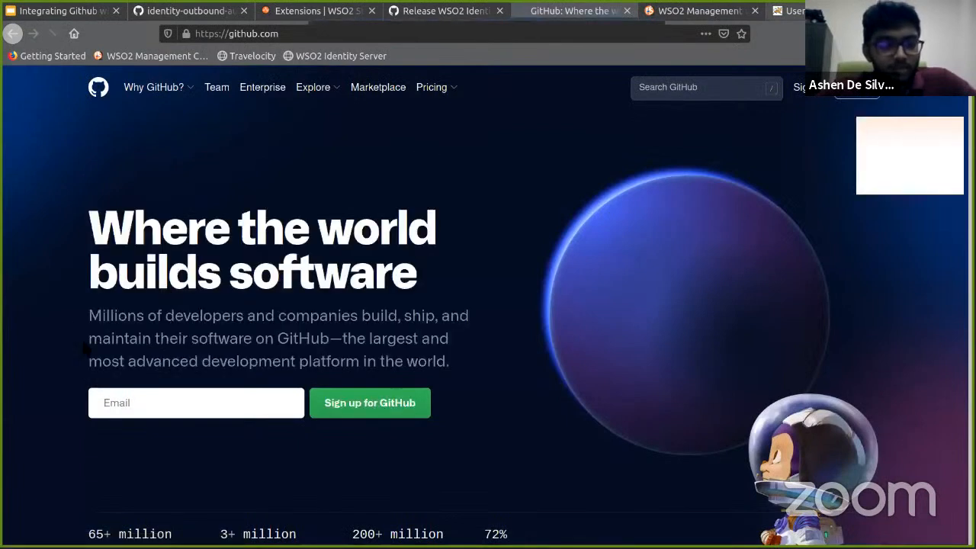
key(ctrl+Tab)
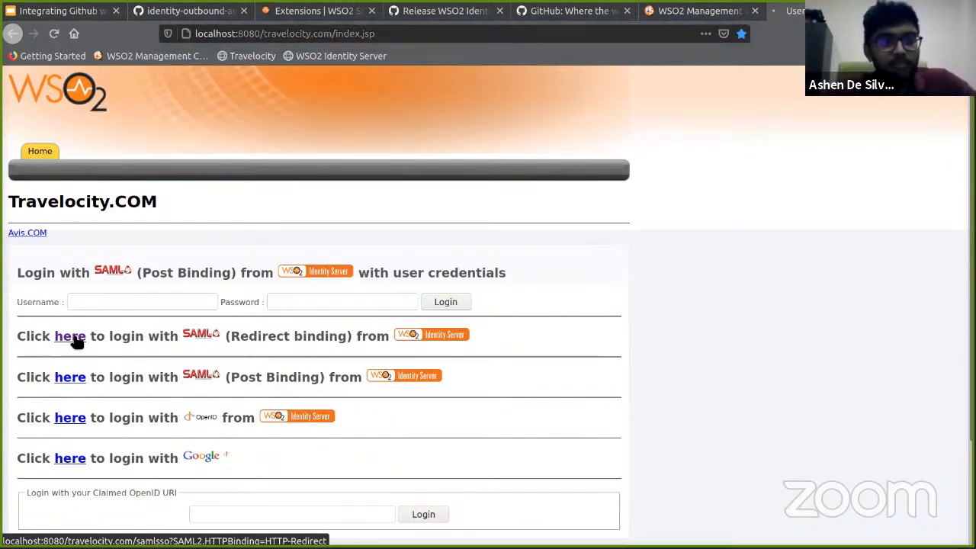
Step: Start the SAML redirect-binding login and sign in to GitHub with the saved account credentials
click(71, 343)
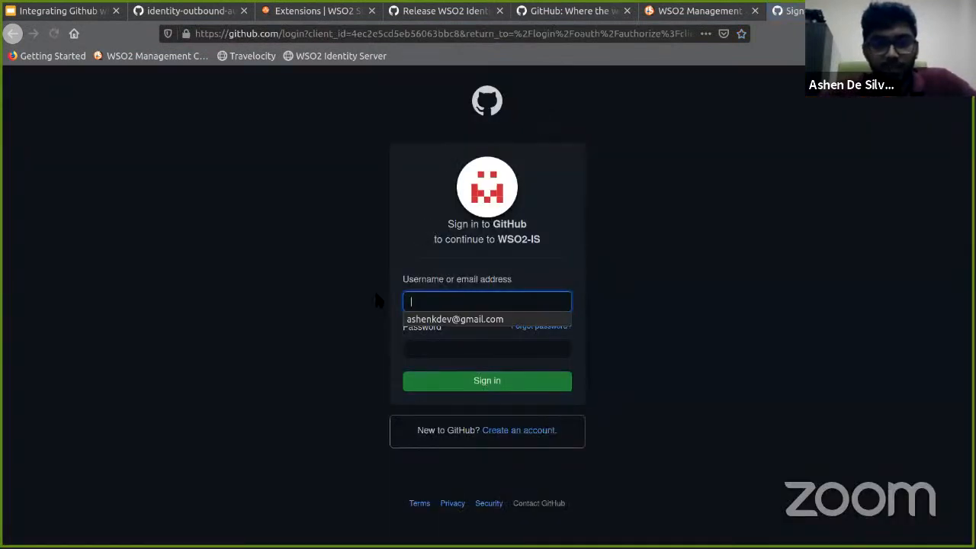
click(429, 300)
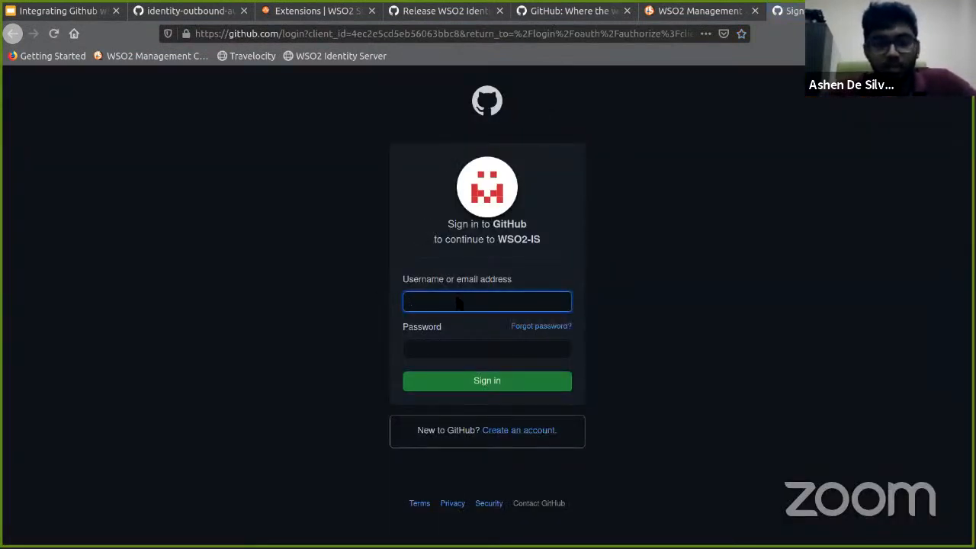
click(452, 304)
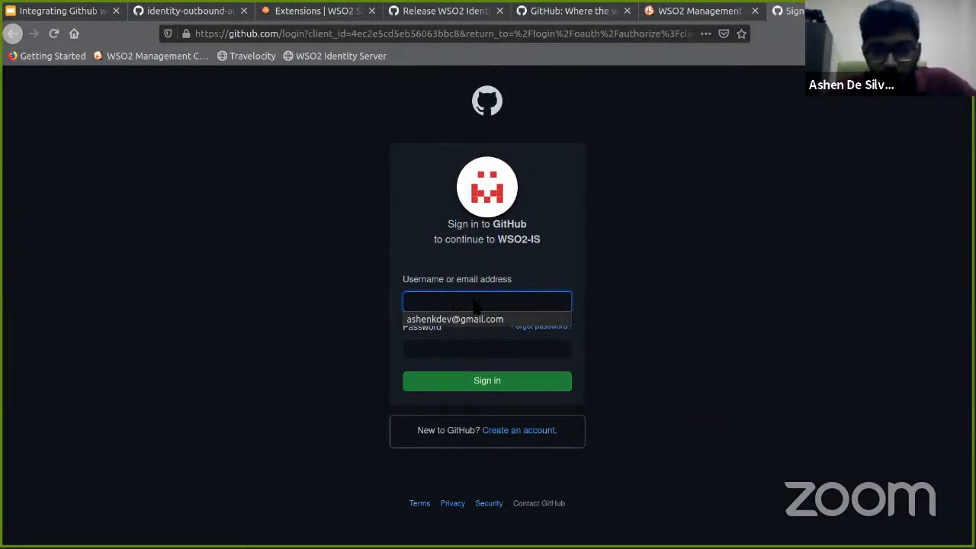
click(471, 319)
click(465, 351)
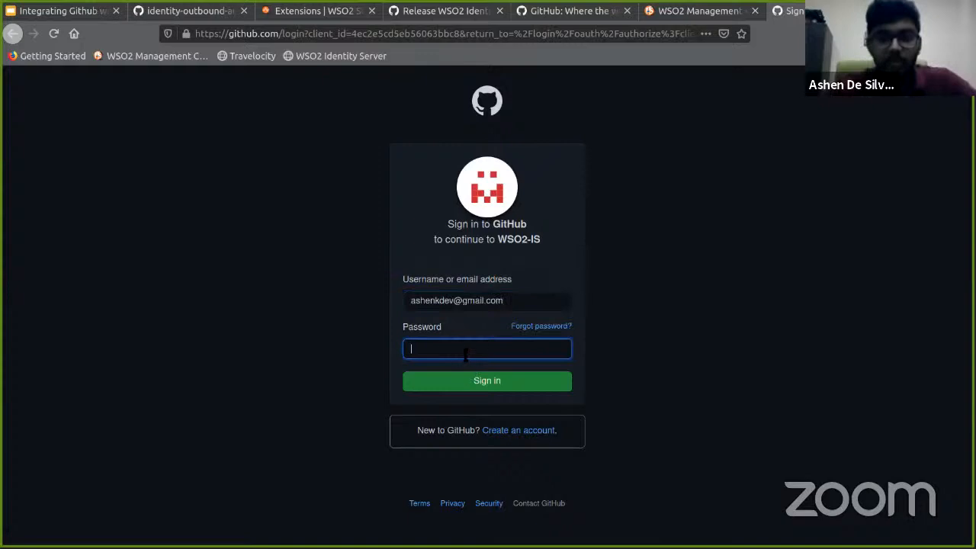
key(ctrl+v)
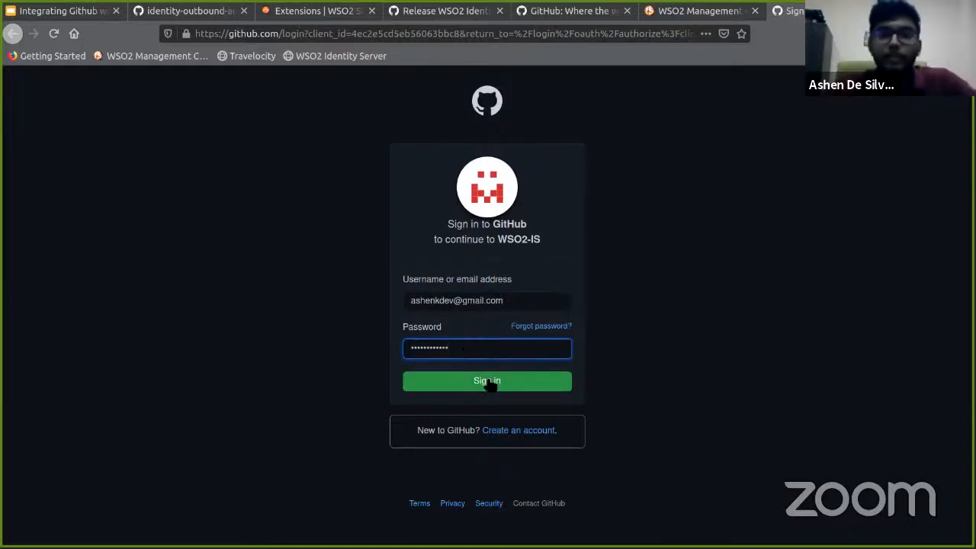
click(488, 379)
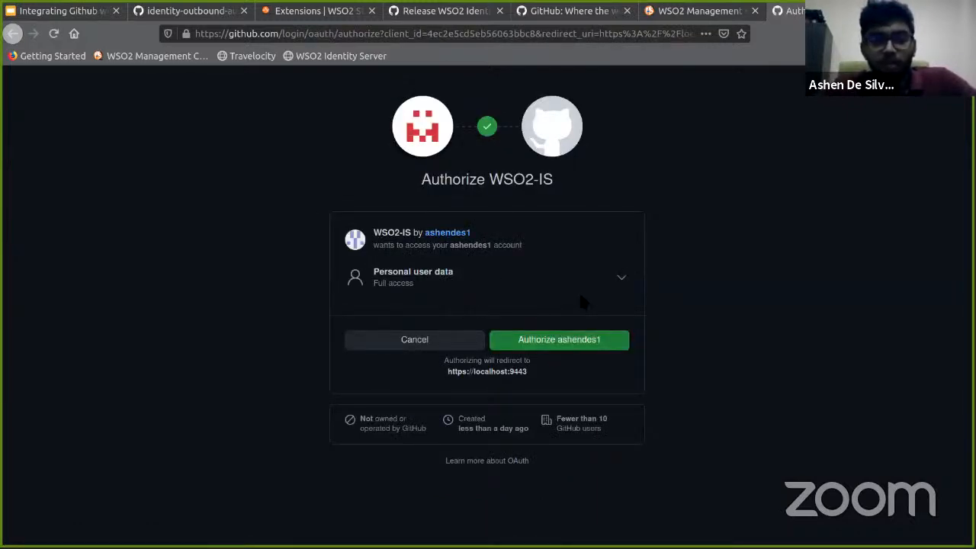
Step: Authorize WSO2-IS on GitHub and consent to share details with travelocity, reaching the logged-in page
click(573, 347)
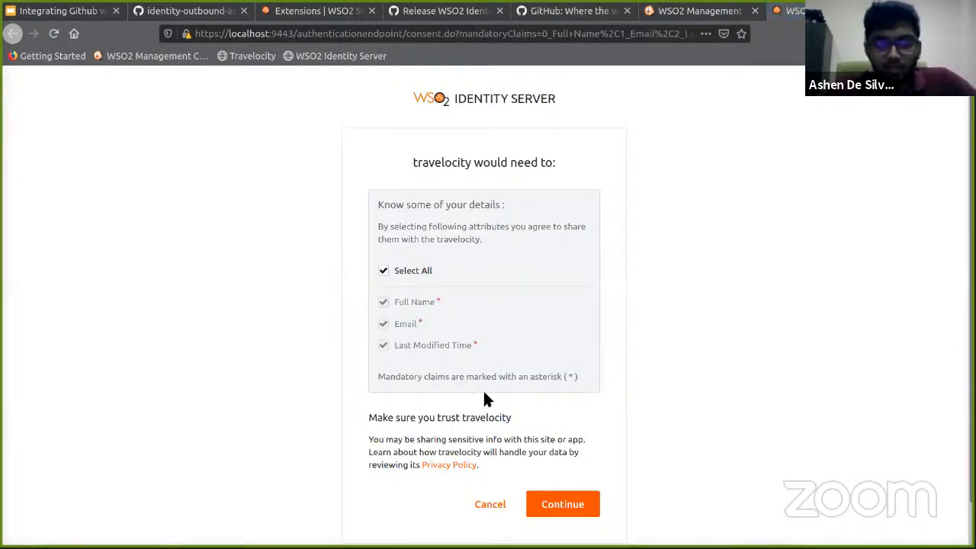
click(562, 506)
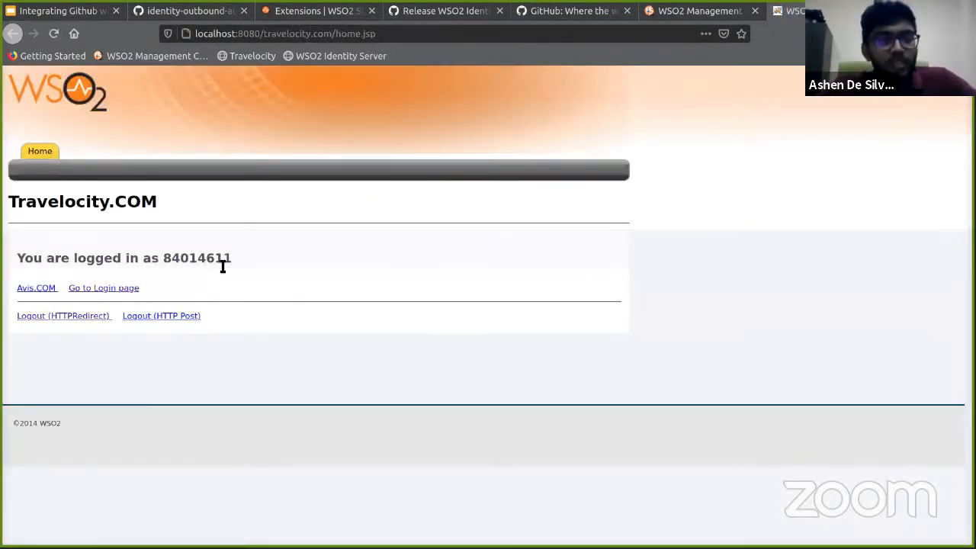
drag(180, 259, 232, 259)
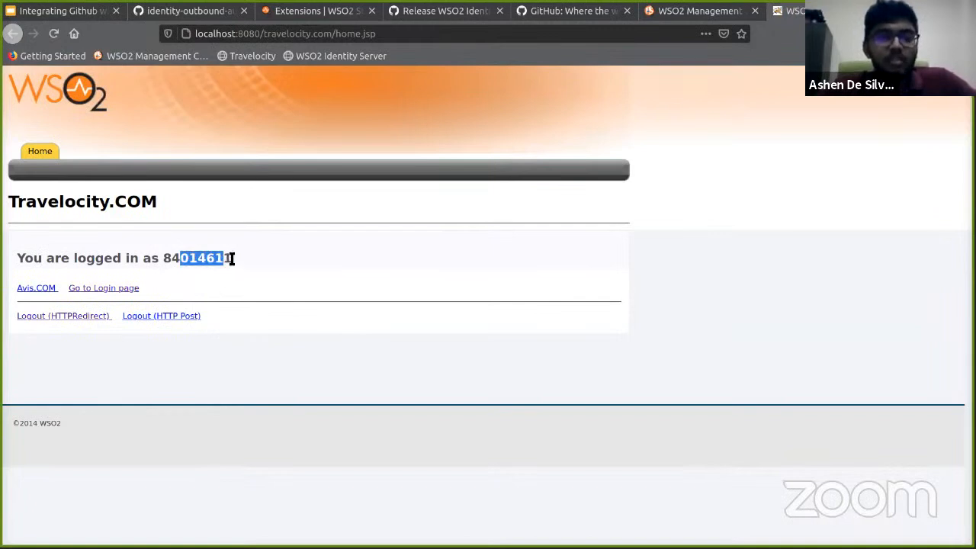
click(231, 259)
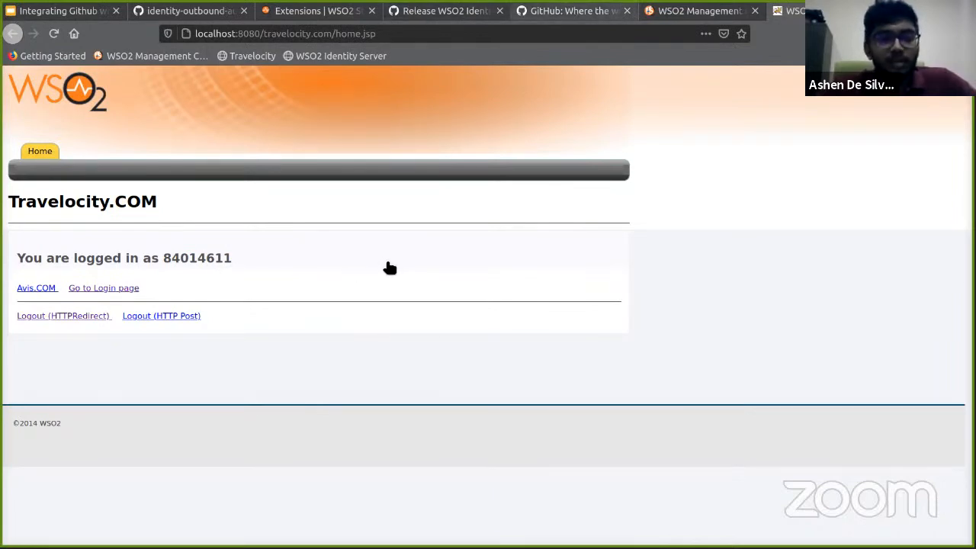
key(alt+5)
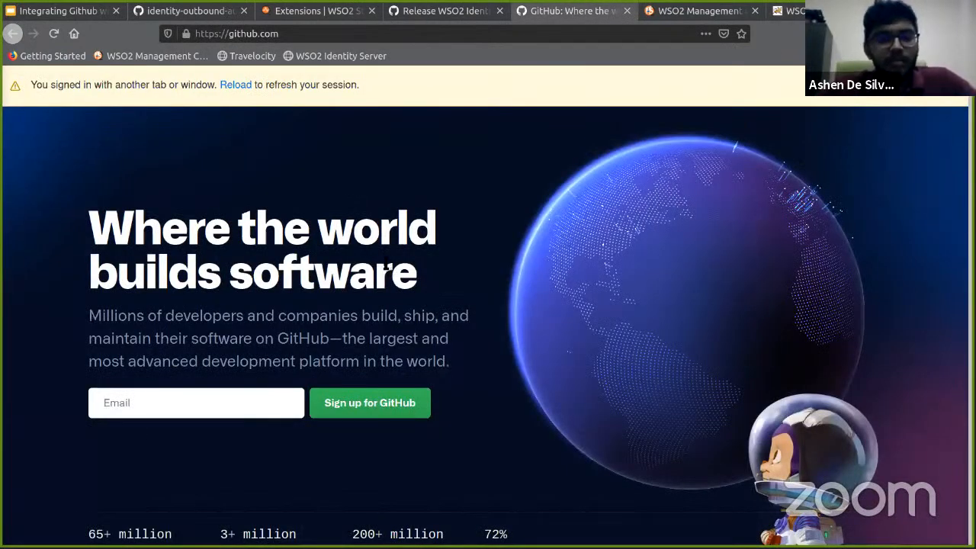
Step: Scroll through the GitHub integration docs
key(alt+2)
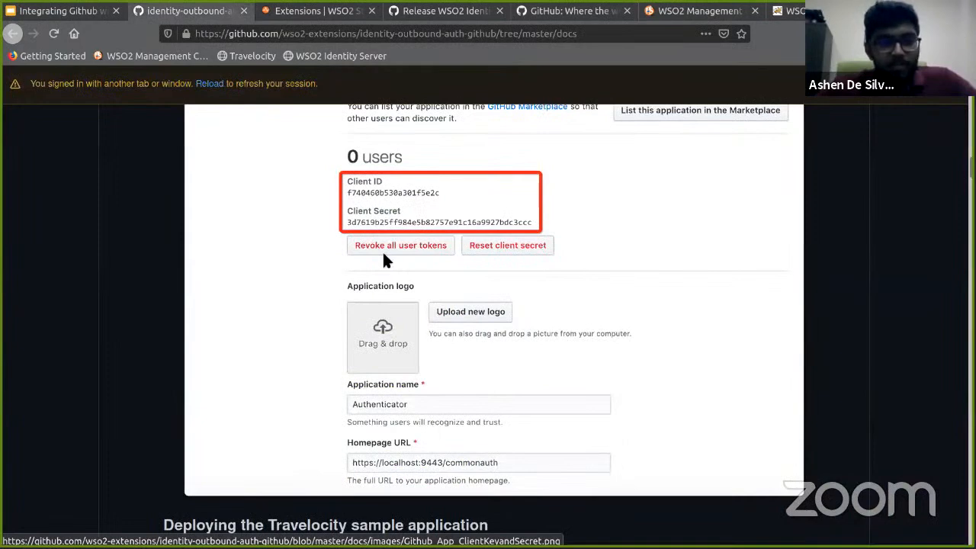
scroll(382, 250, down, 10)
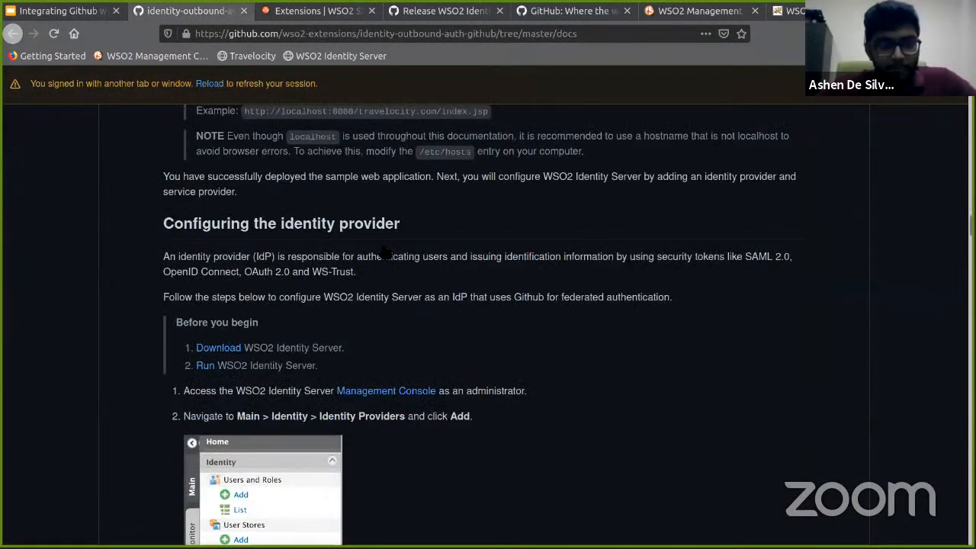
scroll(383, 252, down, 10)
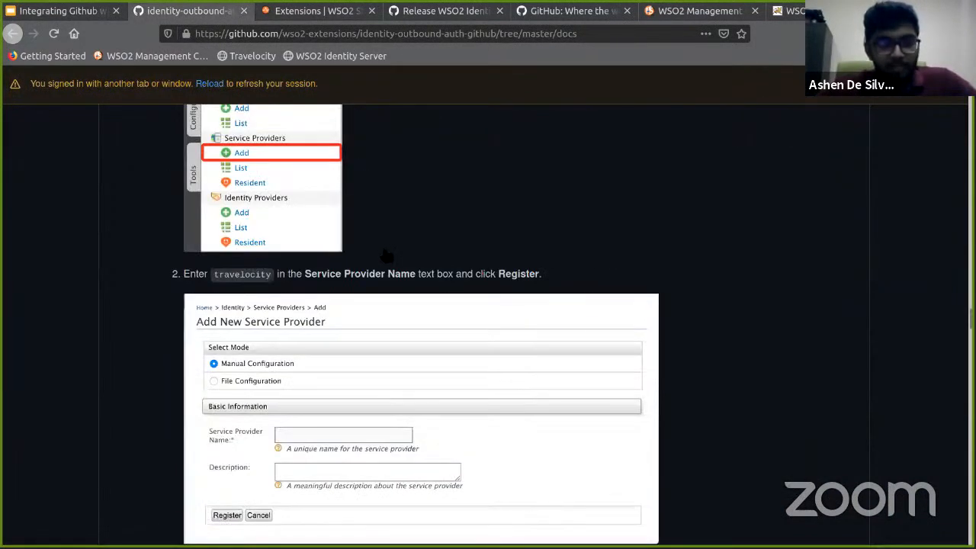
scroll(386, 257, down, 10)
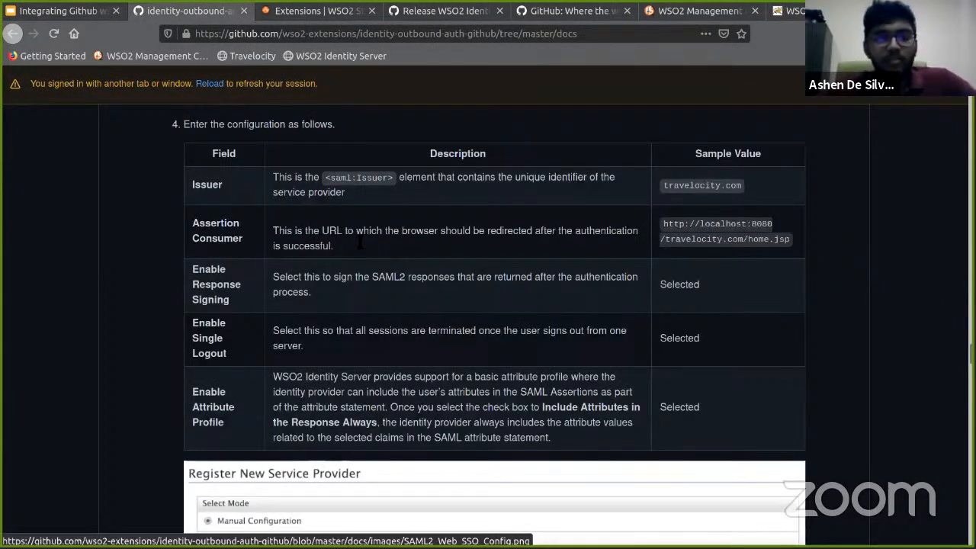
scroll(358, 248, down, 10)
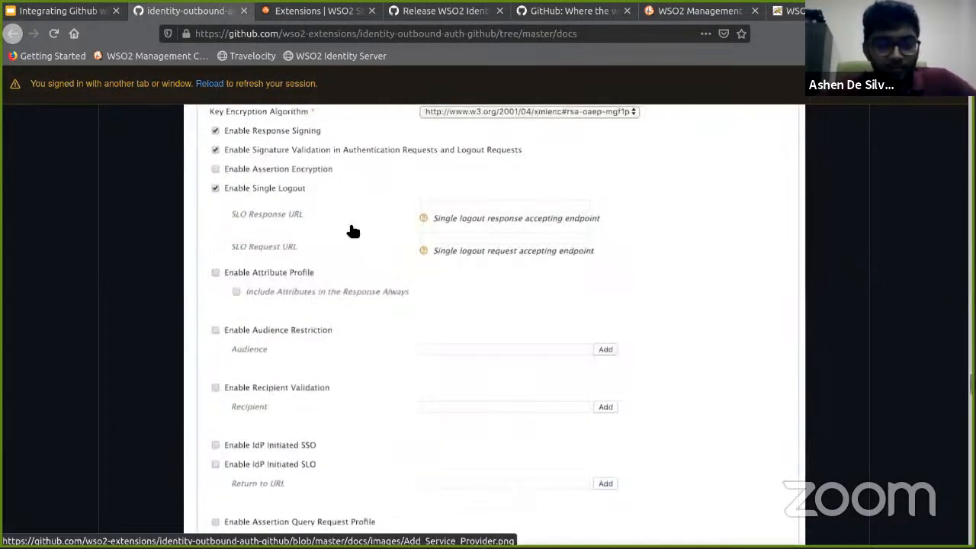
scroll(350, 222, up, 5)
scroll(351, 223, down, 5)
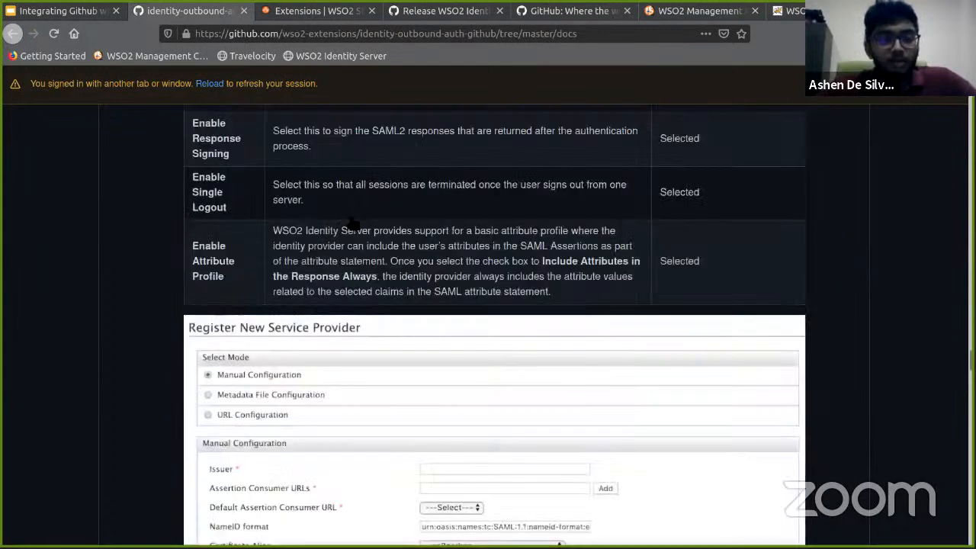
scroll(488, 305, down, 6)
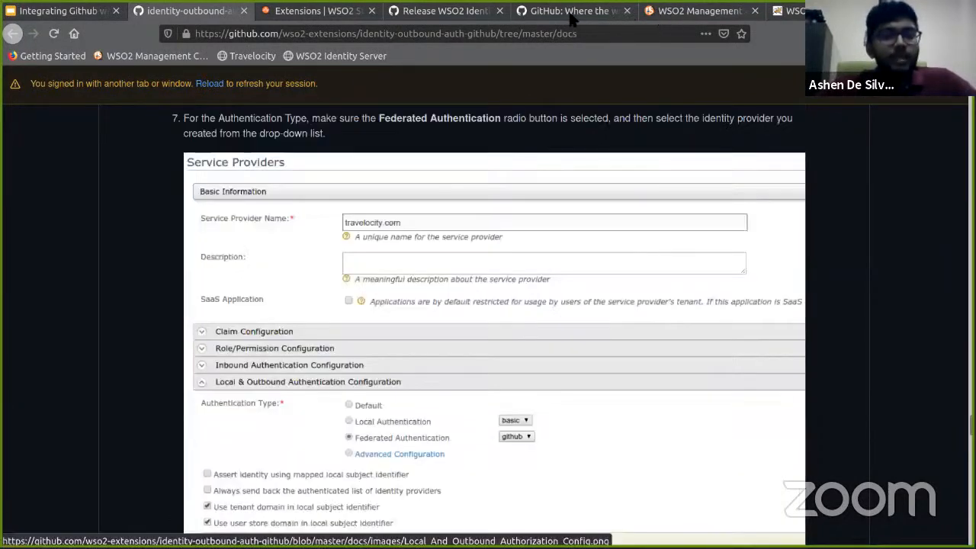
scroll(354, 316, down, 5)
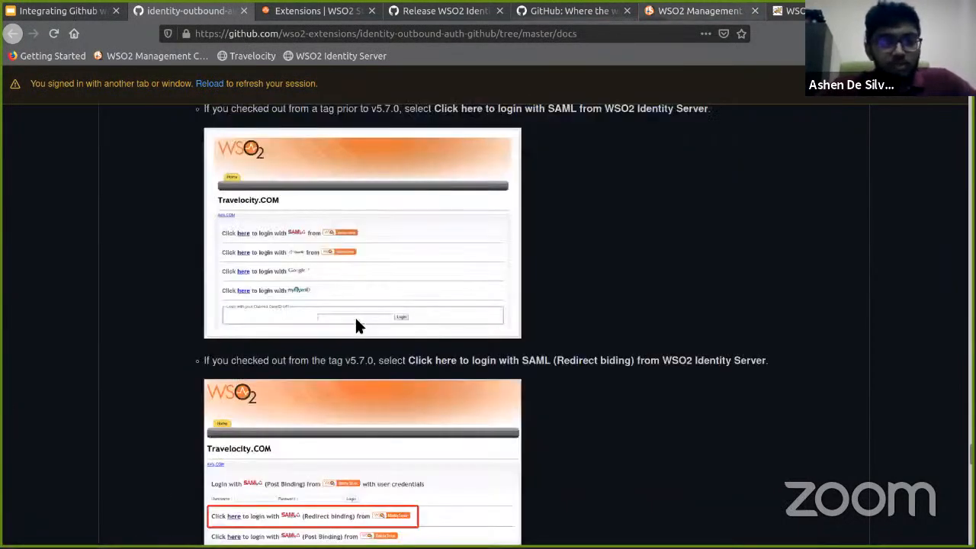
Step: Present the 'Integrating Github with WSO2 Id' slides full screen on the Question Time! slide
key(ctrl+Page_Up)
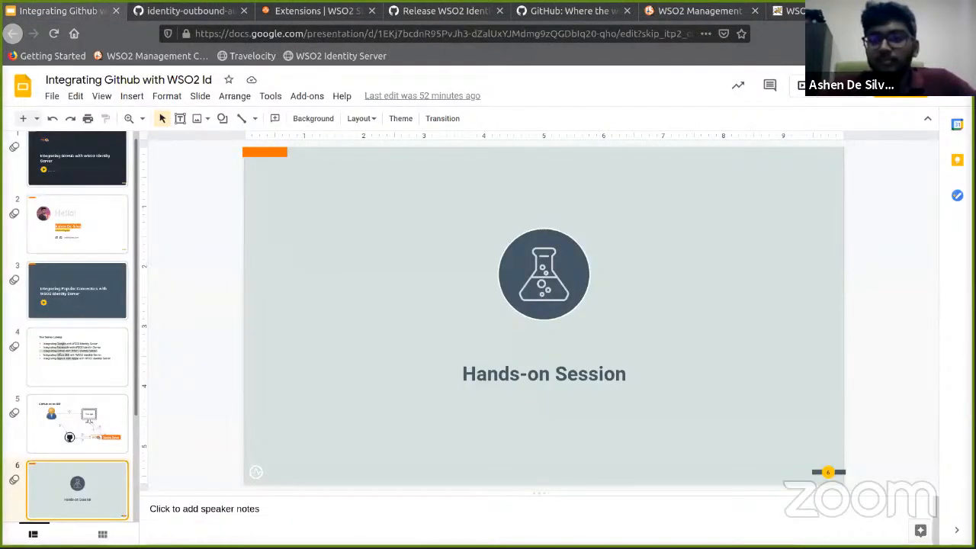
key(Down)
key(ctrl+F5)
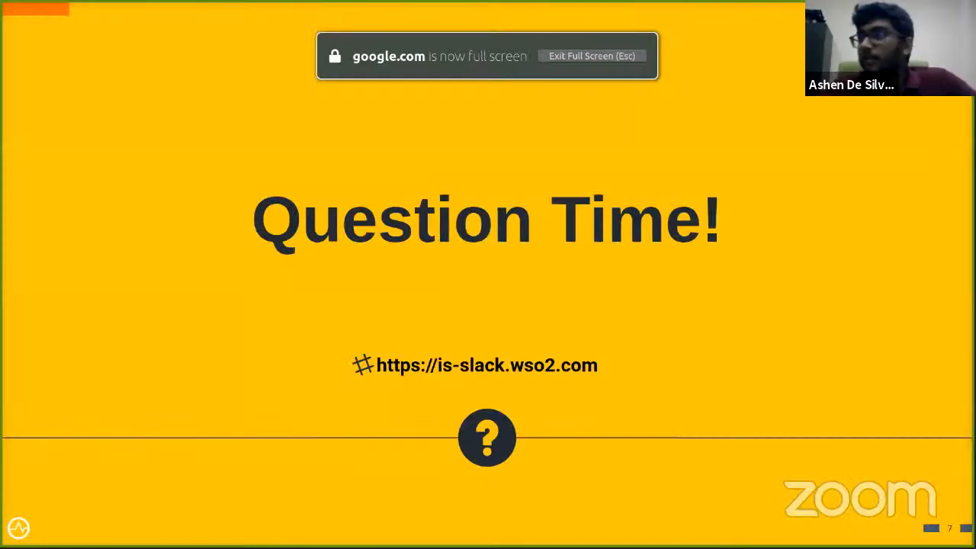